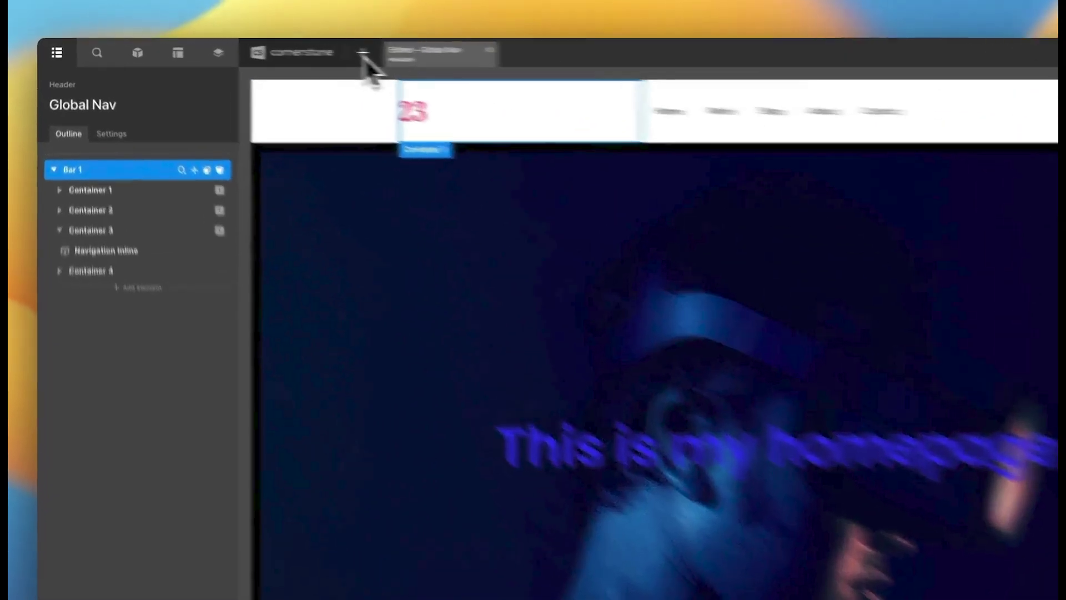
Step: Create a new header from scratch, leaving only an empty Bar 1 above the homepage
{"action": "left_click", "coordinate": [294, 49]}
{"action": "mouse_move", "coordinate": [554, 216]}
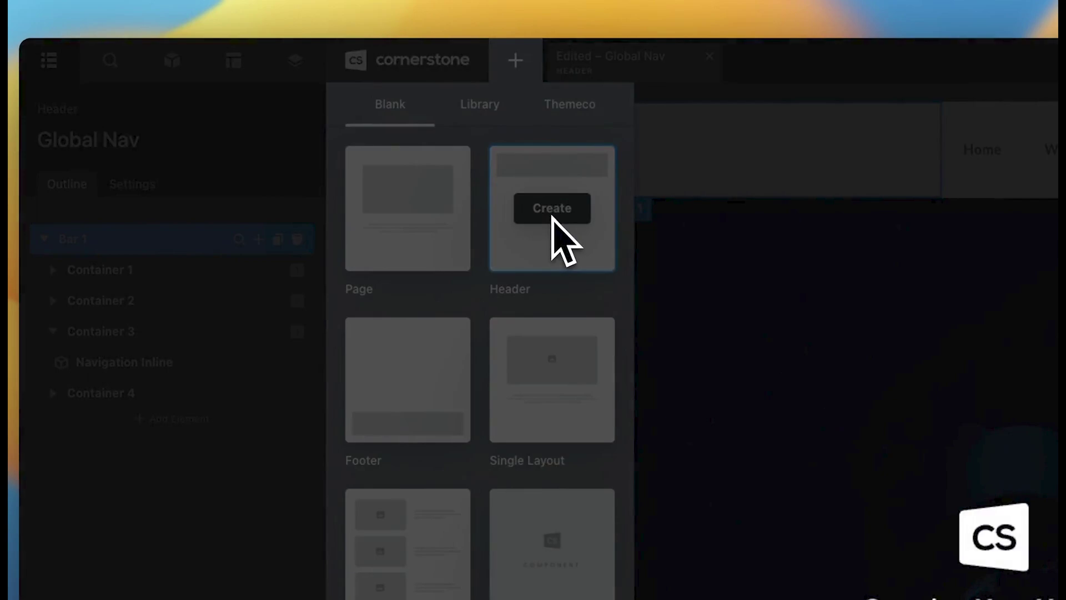
{"action": "left_click", "coordinate": [554, 216]}
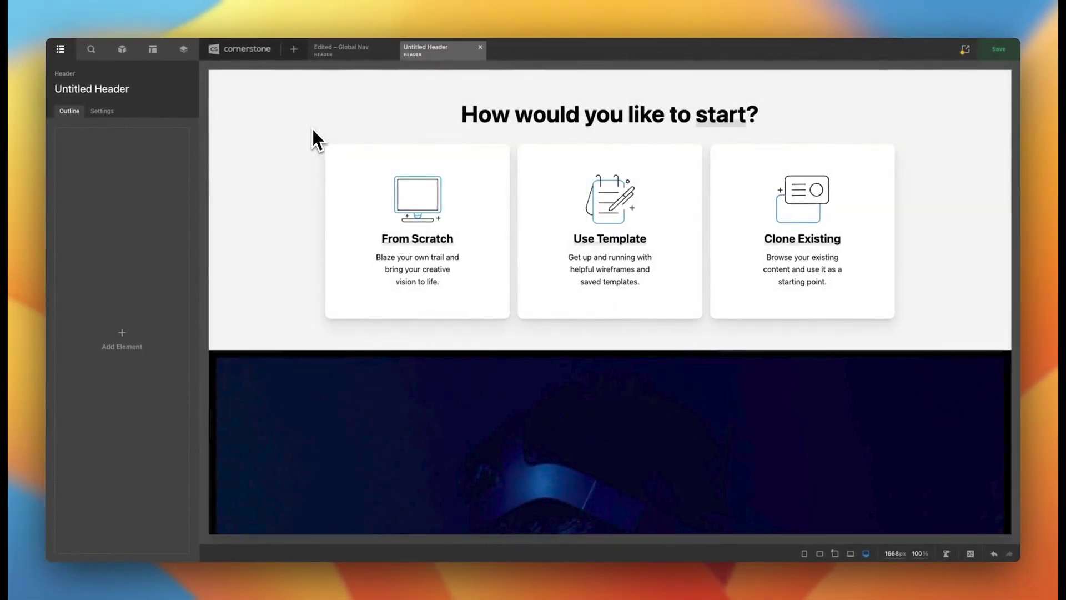
{"action": "left_click", "coordinate": [358, 209]}
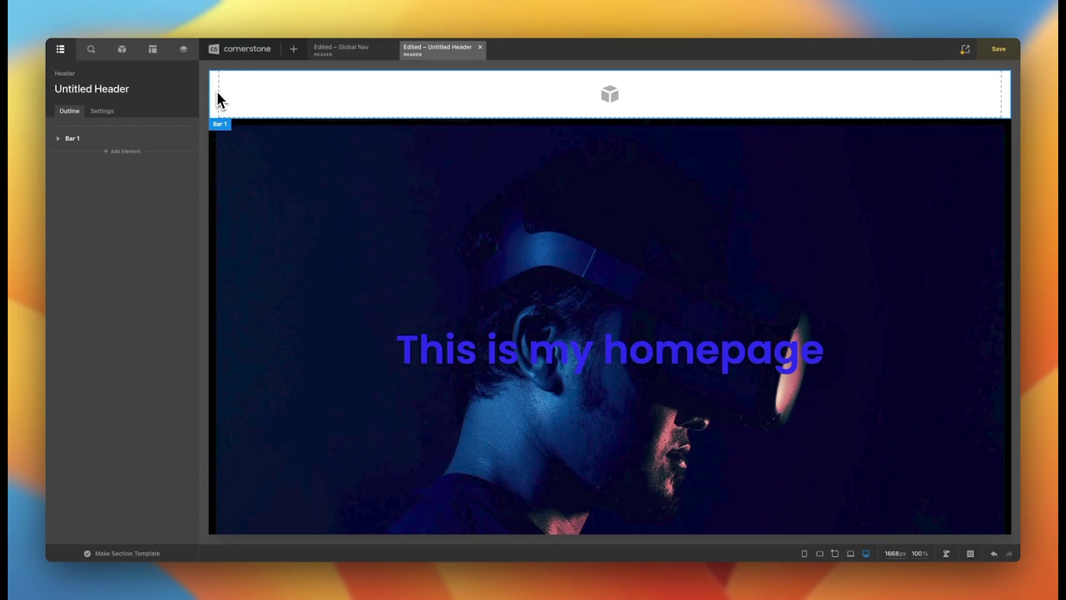
Step: Turn on Multi Region in the header's general settings
{"action": "left_click", "coordinate": [218, 93]}
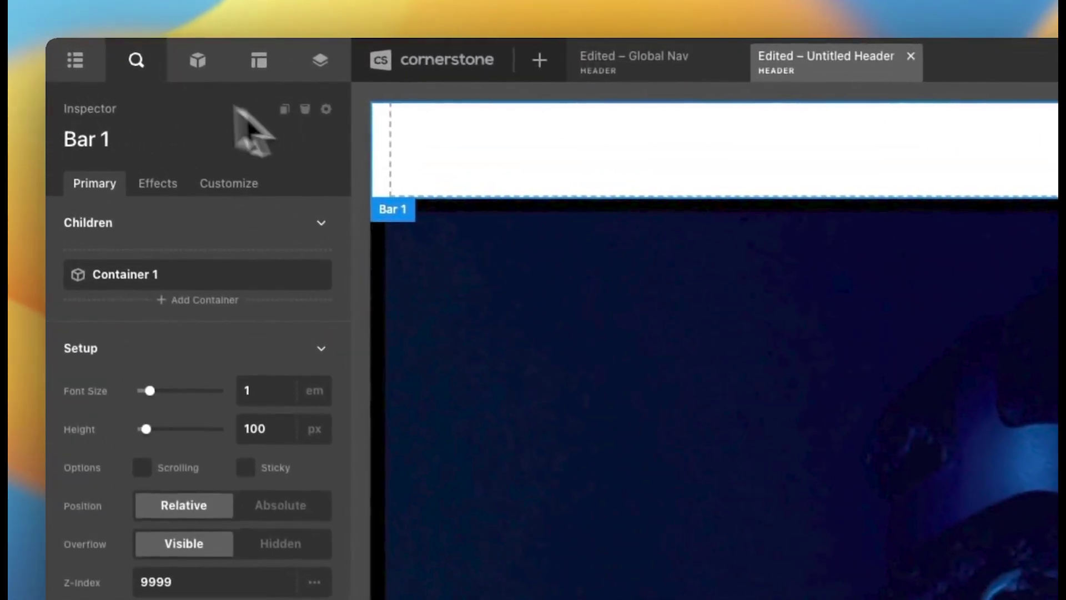
{"action": "left_click", "coordinate": [62, 50]}
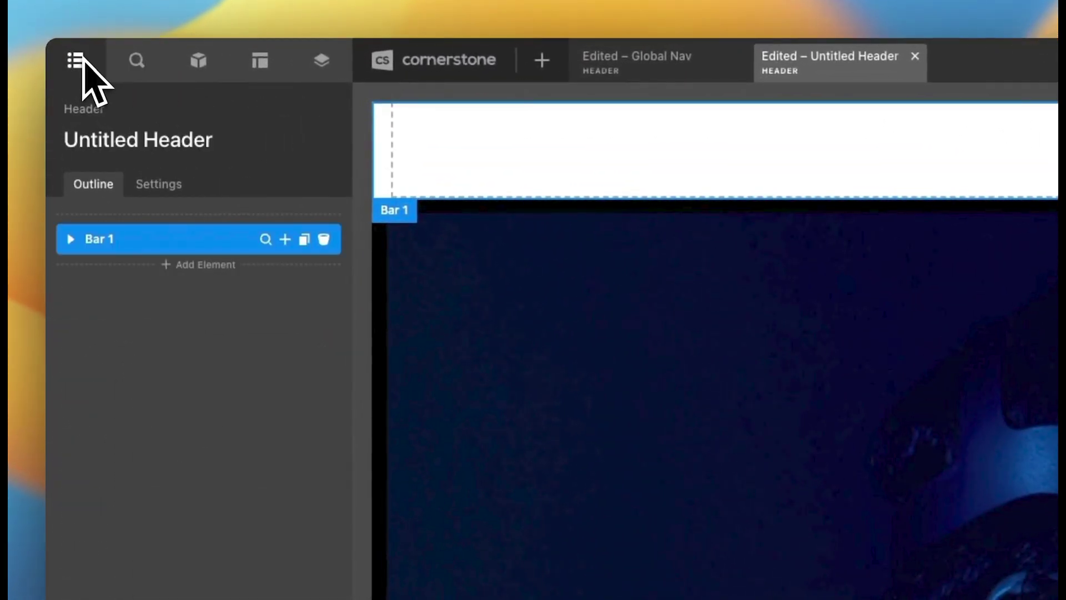
{"action": "left_click", "coordinate": [158, 189]}
{"action": "left_click", "coordinate": [142, 305]}
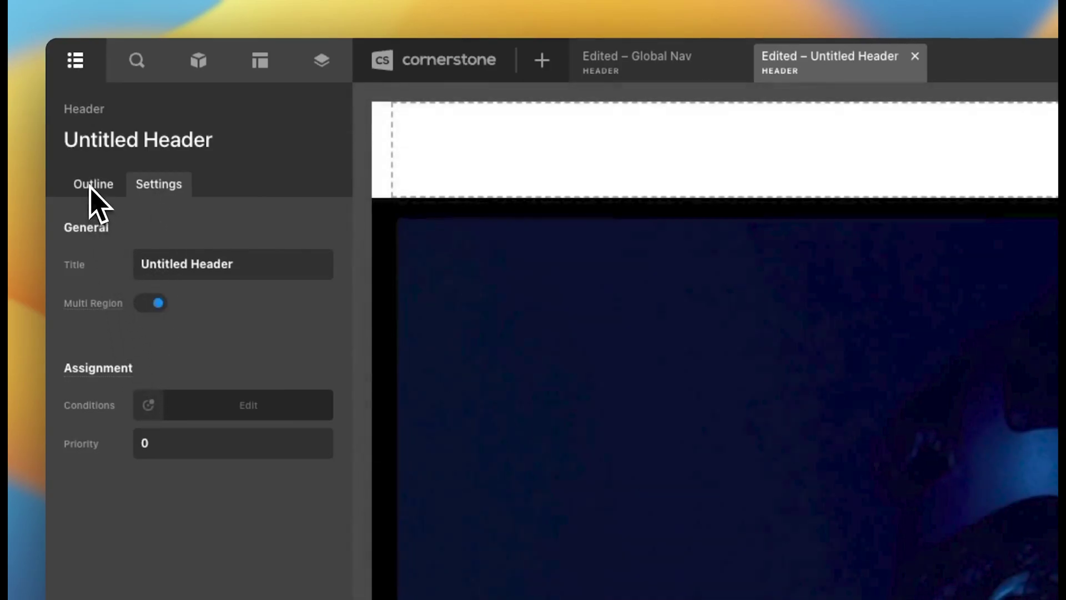
Step: Visit the left, right and bottom regions, adding trial bars to the left and bottom
{"action": "left_click", "coordinate": [91, 186]}
{"action": "left_click", "coordinate": [158, 232]}
{"action": "left_click", "coordinate": [173, 379]}
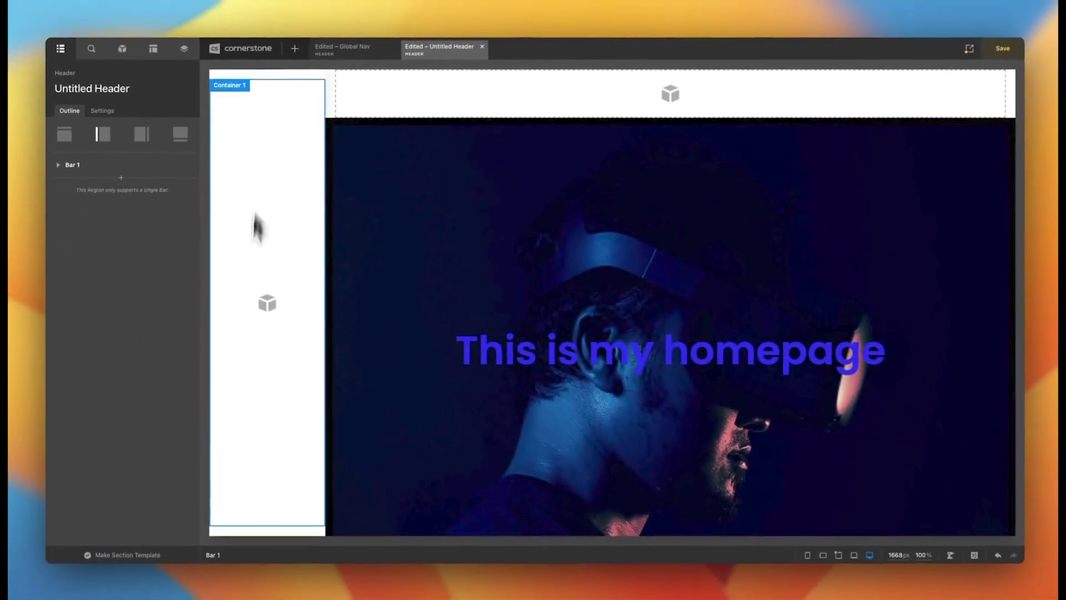
{"action": "left_click", "coordinate": [142, 134]}
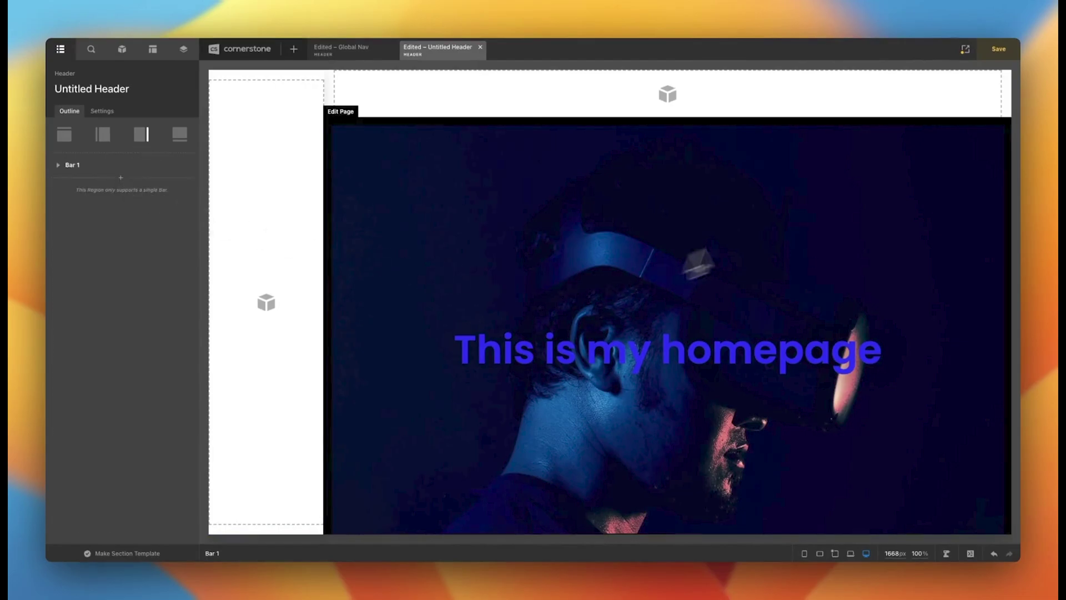
{"action": "left_click", "coordinate": [178, 135]}
{"action": "left_click", "coordinate": [133, 289]}
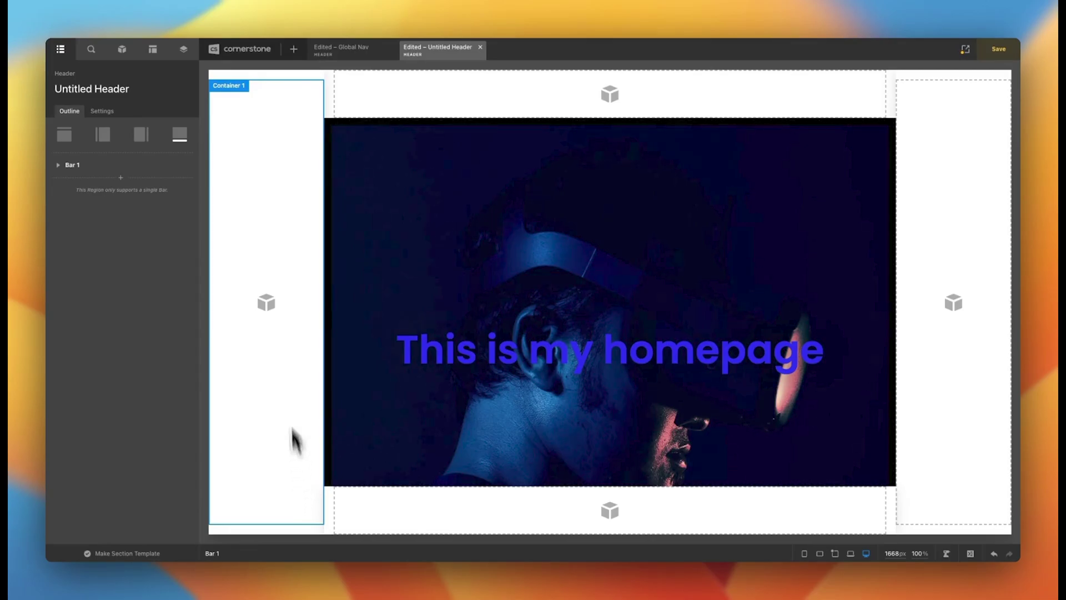
Step: Delete the bottom-region bar and add a second container to Bar 1
{"action": "left_click", "coordinate": [185, 165]}
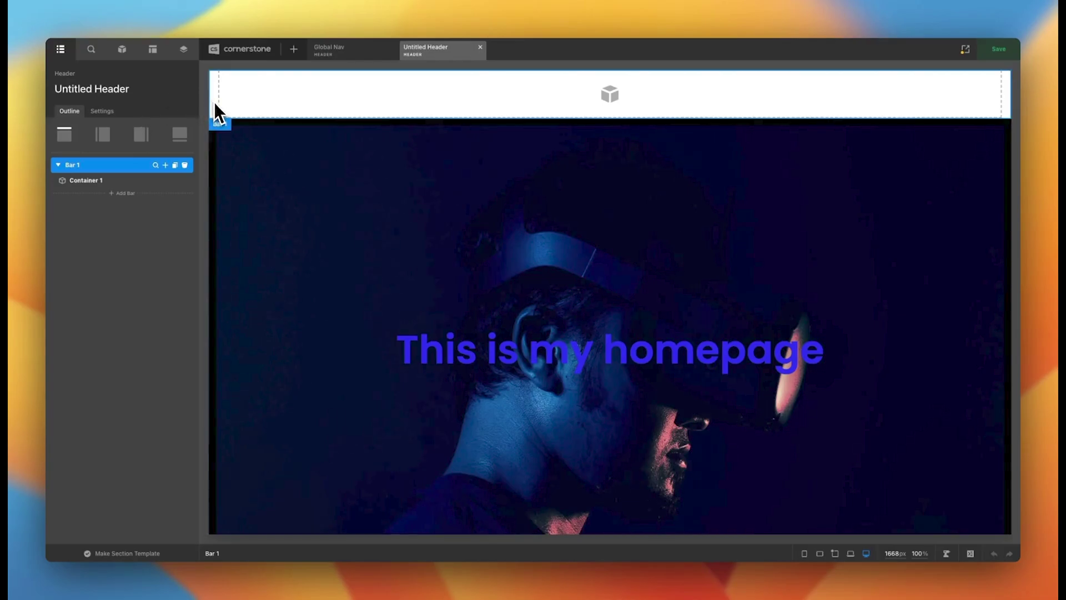
{"action": "left_click", "coordinate": [215, 101]}
{"action": "left_click", "coordinate": [127, 170]}
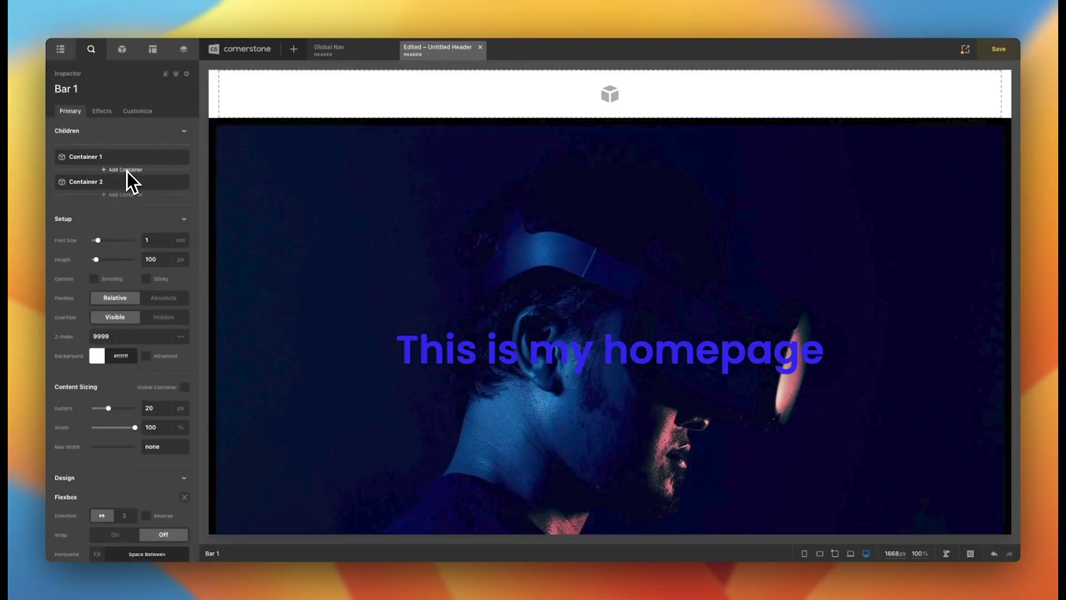
Step: Change Container 1's Self Flex from Fill Space to Standard
{"action": "left_click", "coordinate": [154, 157]}
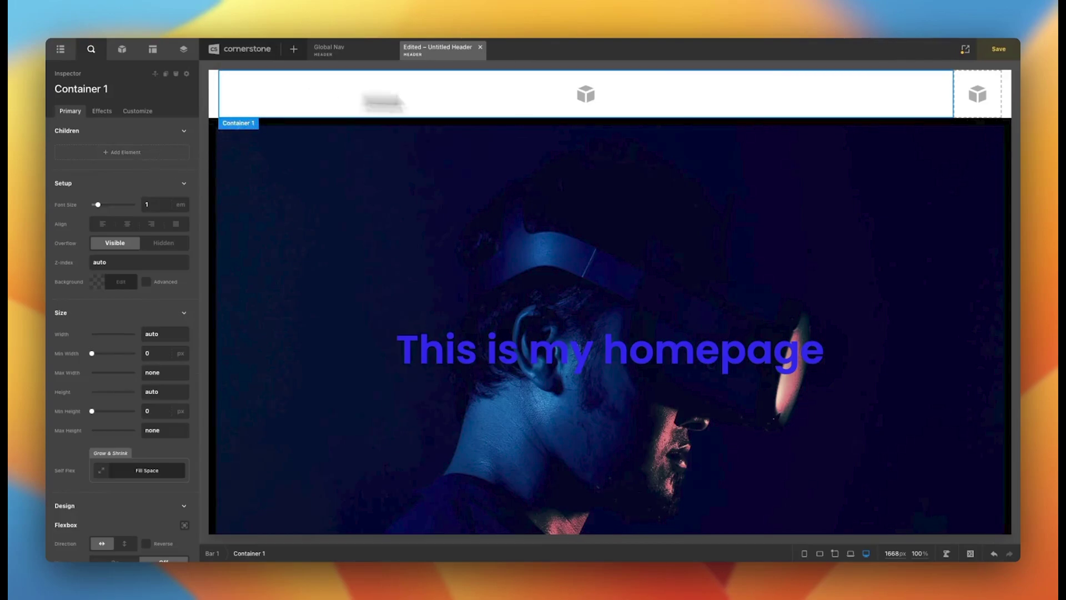
{"action": "left_click", "coordinate": [135, 470]}
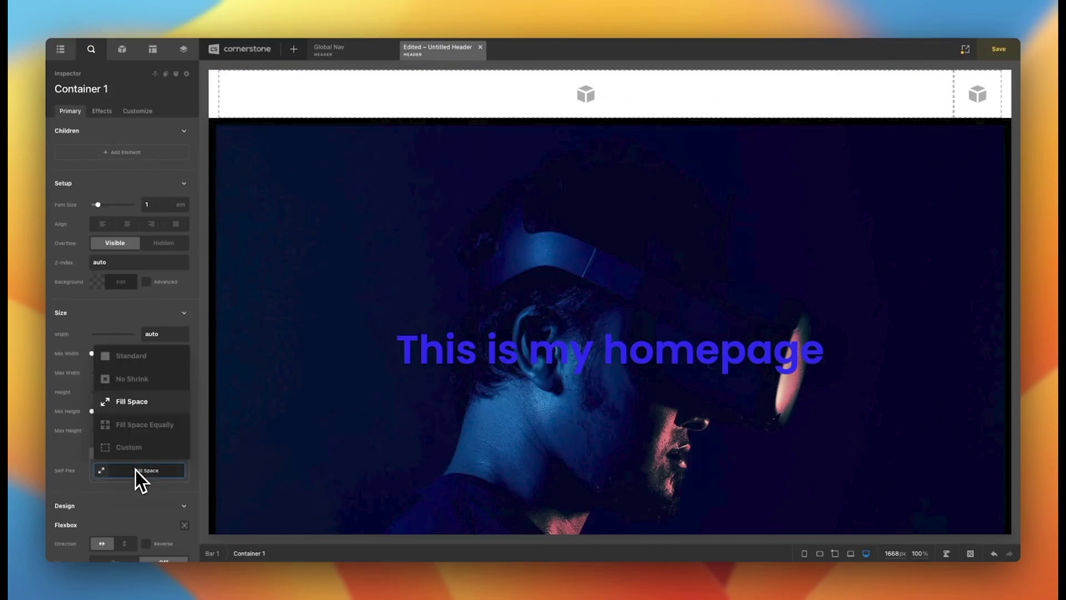
{"action": "left_click", "coordinate": [123, 359]}
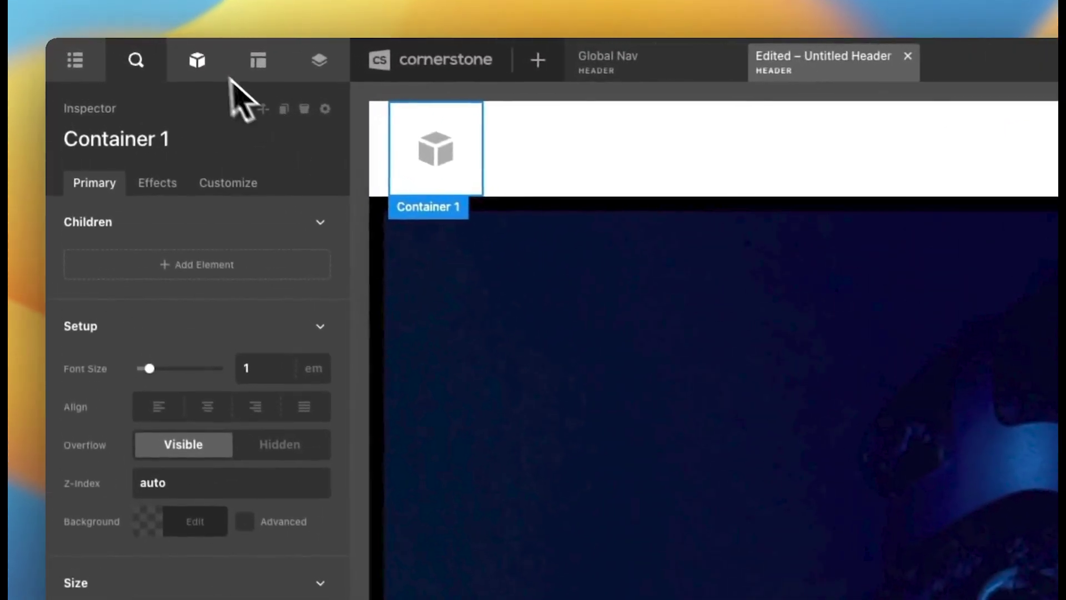
Step: Place an Image element in Container 1 showing the 23 logo picture
{"action": "left_click", "coordinate": [122, 48]}
{"action": "type", "text": "ima"}
{"action": "left_click_drag", "start_coordinate": [135, 241], "coordinate": [452, 200]}
{"action": "left_click", "coordinate": [247, 347]}
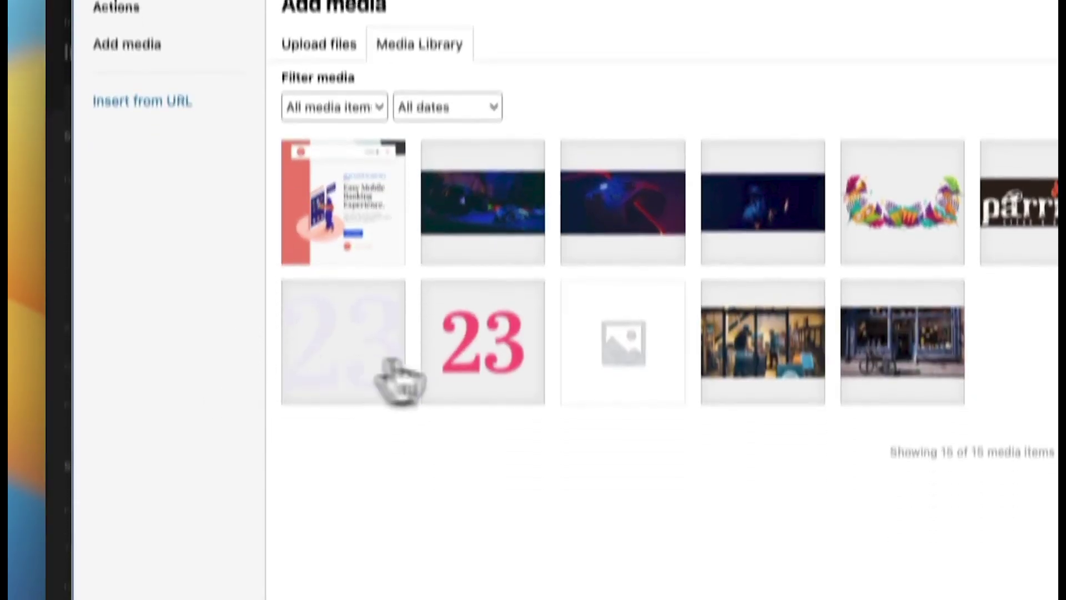
{"action": "left_click", "coordinate": [486, 361]}
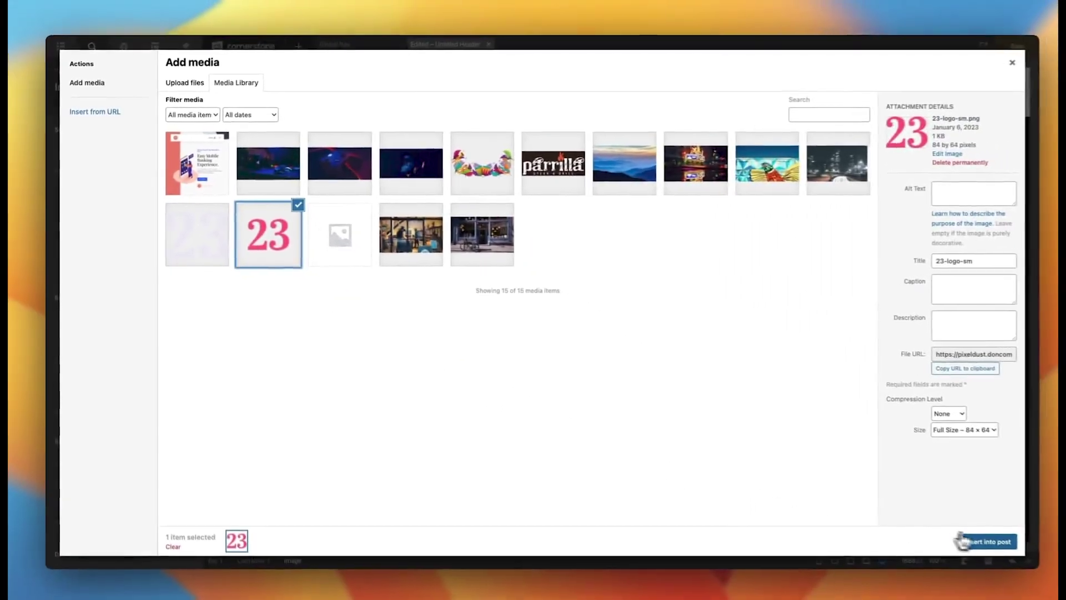
{"action": "left_click", "coordinate": [977, 541]}
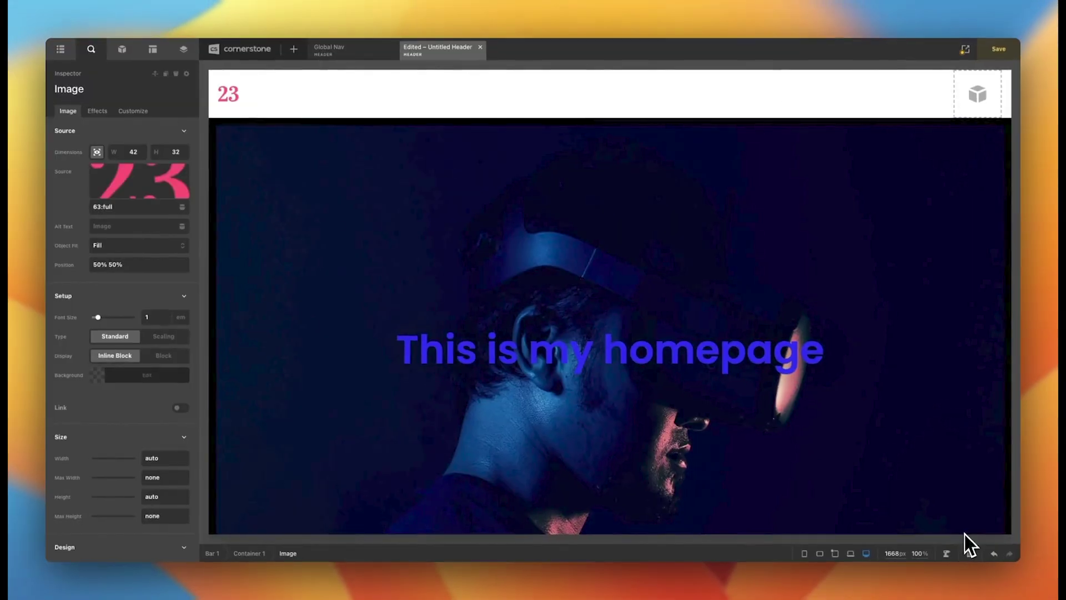
Step: Add a Navigation Inline menu to Container 2 on the right
{"action": "left_click", "coordinate": [122, 49]}
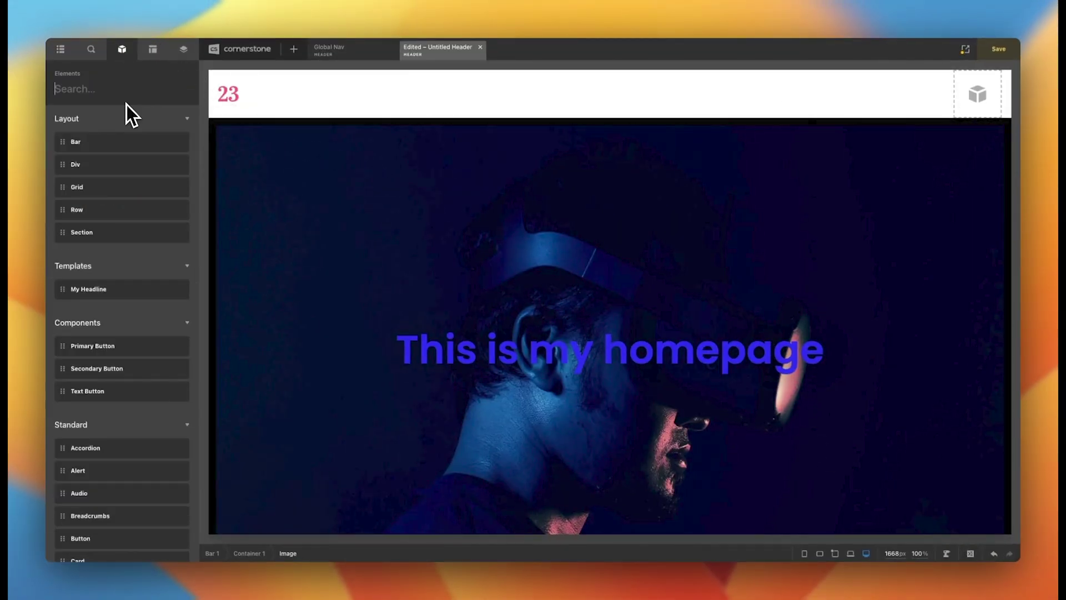
{"action": "type", "text": "nav"}
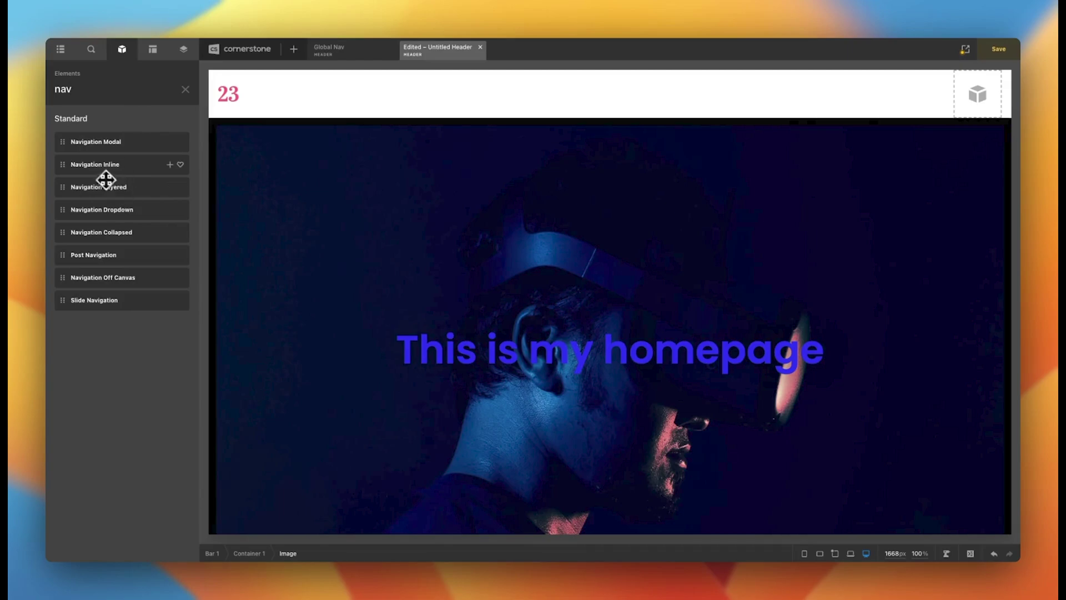
{"action": "left_click_drag", "start_coordinate": [105, 178], "coordinate": [969, 101]}
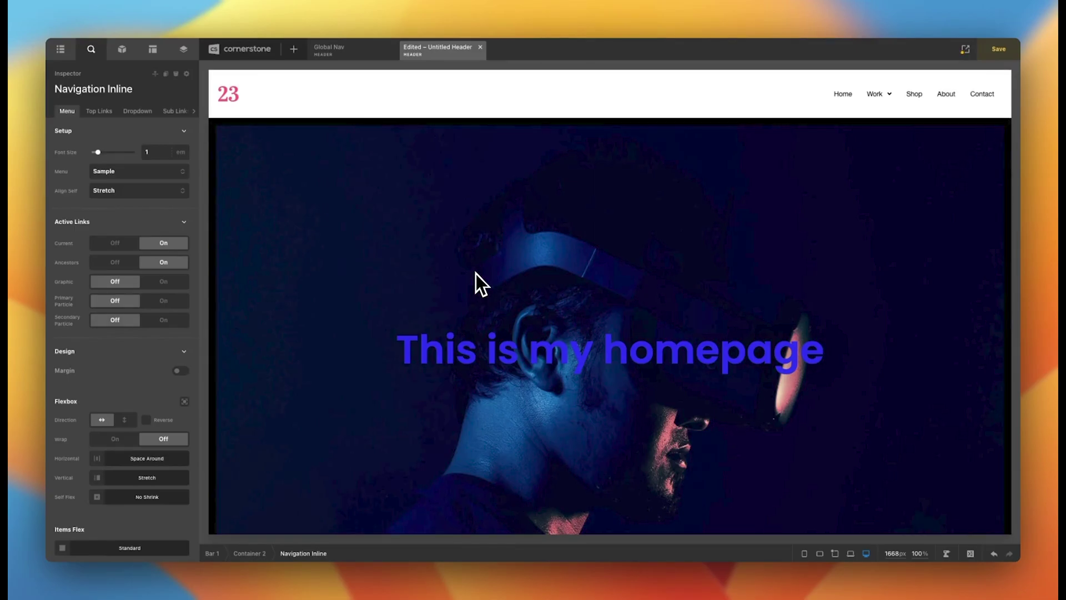
Step: Look up the site's 1200 px max width in Globals
{"action": "scroll", "coordinate": [269, 119], "scroll_direction": "down", "scroll_amount": 10}
{"action": "scroll", "coordinate": [261, 129], "scroll_direction": "down", "scroll_amount": 1}
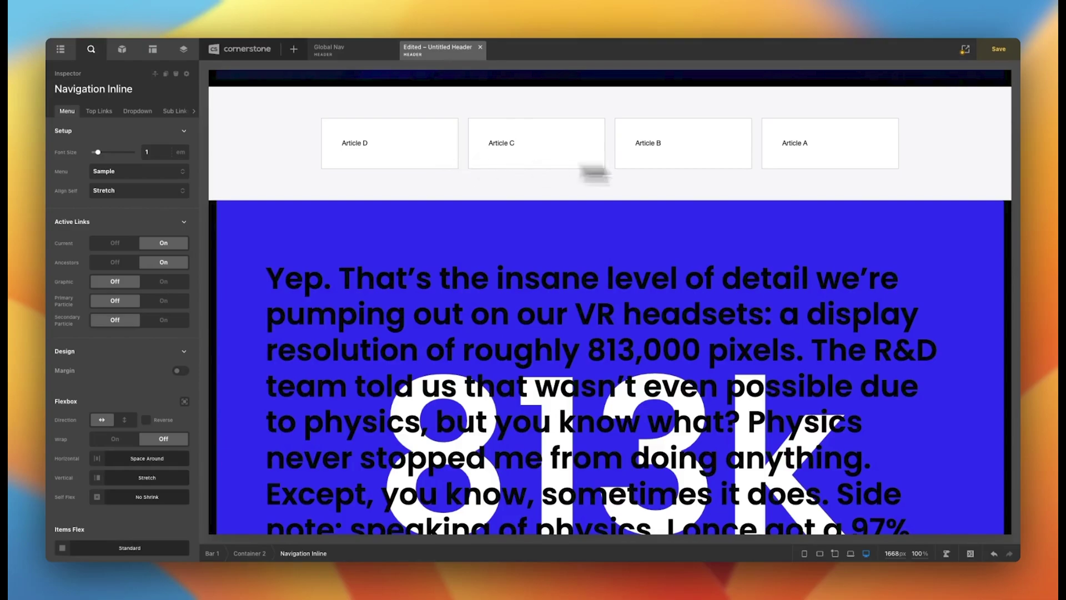
{"action": "scroll", "coordinate": [441, 189], "scroll_direction": "up", "scroll_amount": 3}
{"action": "scroll", "coordinate": [441, 191], "scroll_direction": "up", "scroll_amount": 10}
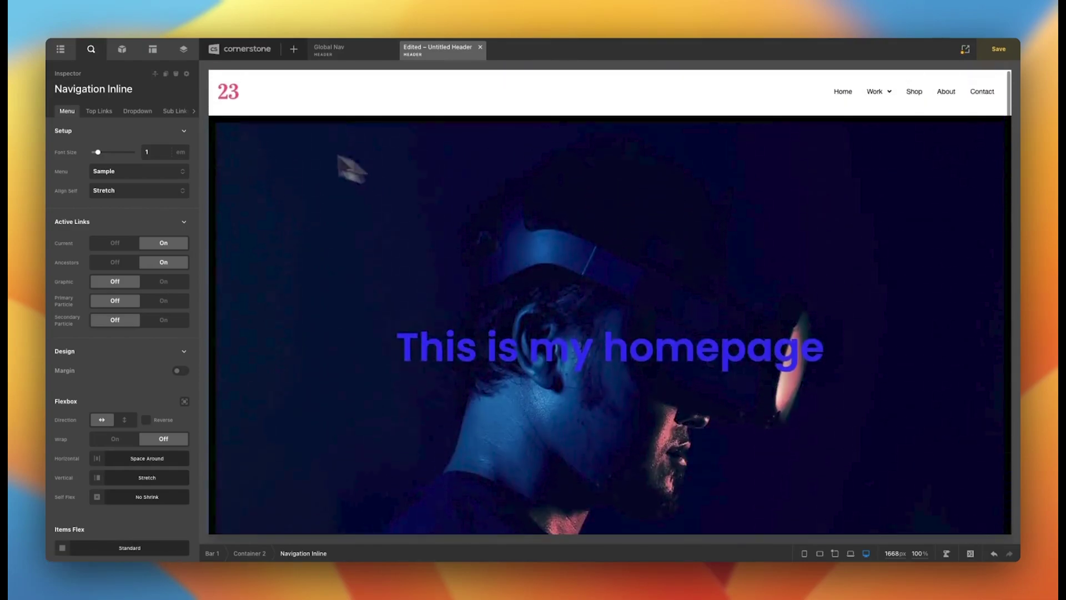
{"action": "left_click", "coordinate": [182, 51]}
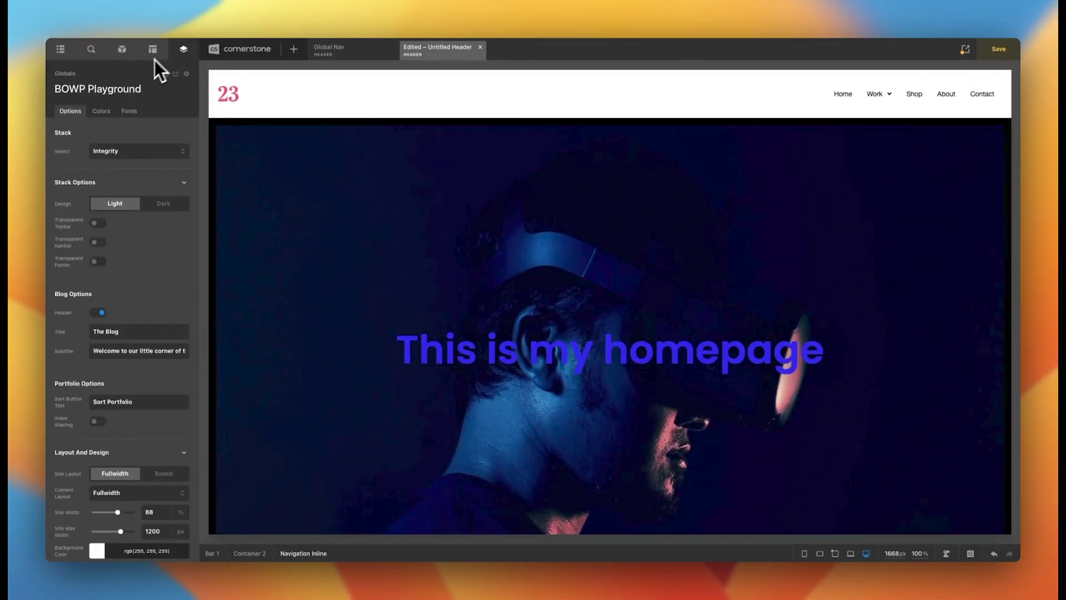
{"action": "scroll", "coordinate": [122, 183], "scroll_direction": "down", "scroll_amount": 5}
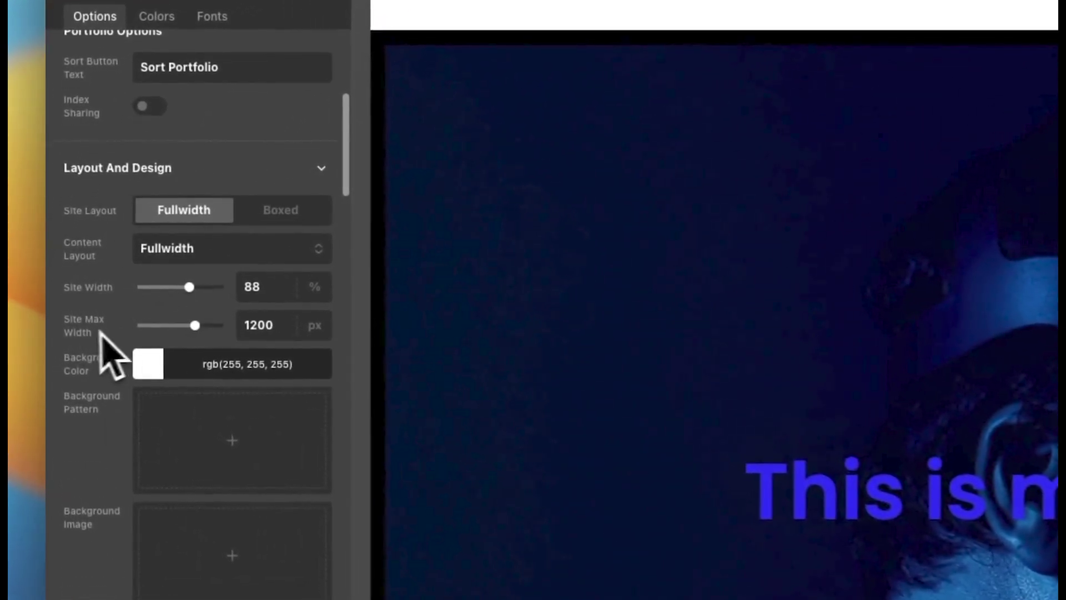
{"action": "left_click_drag", "start_coordinate": [288, 328], "coordinate": [231, 326]}
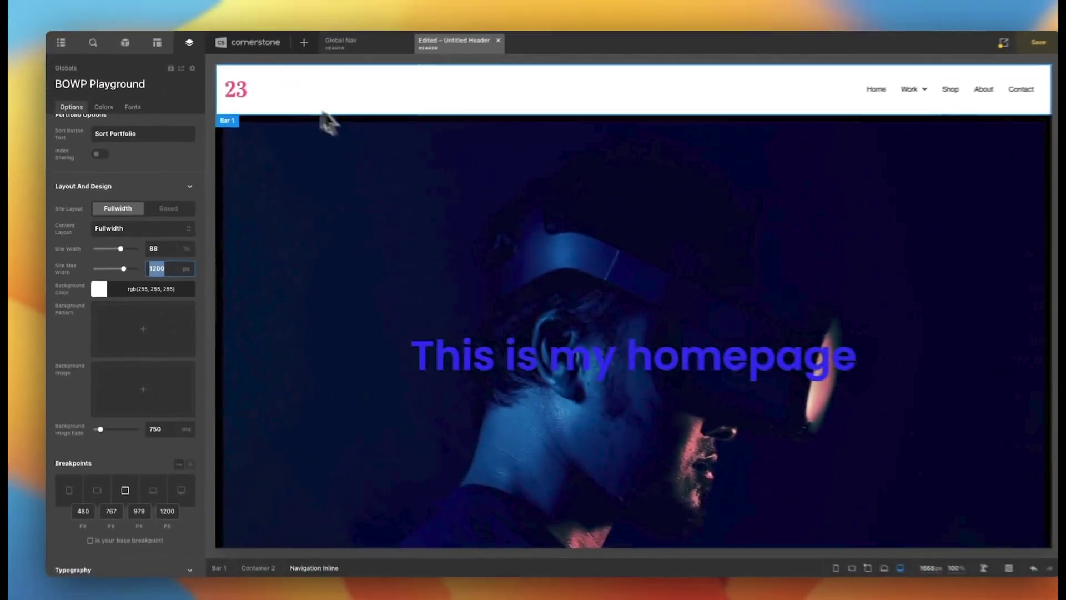
Step: Set the header bar's Content Sizing Max Width from none to 1200
{"action": "left_click", "coordinate": [347, 41]}
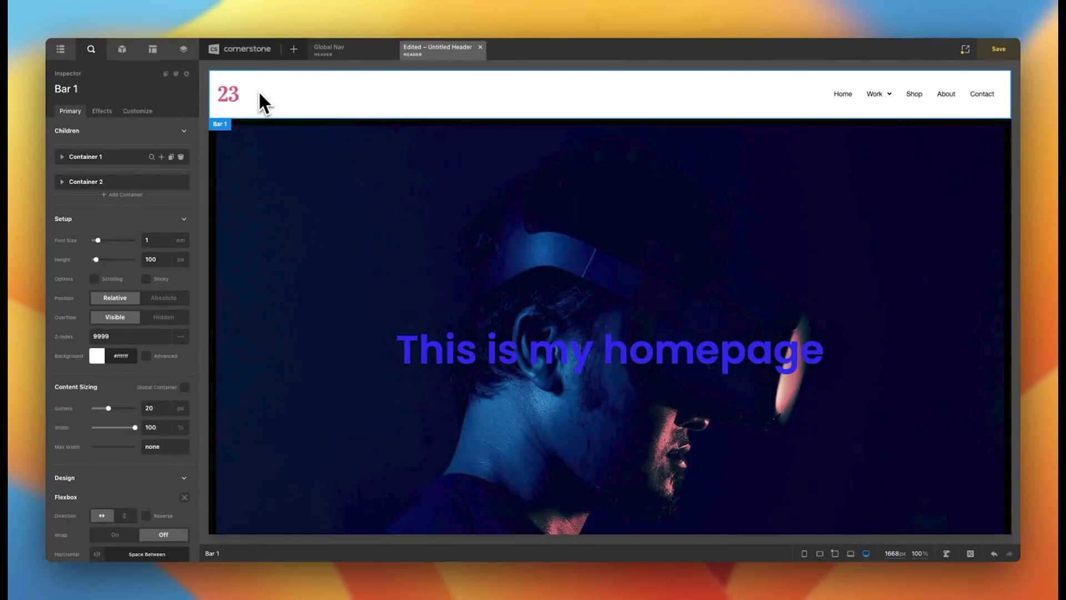
{"action": "left_click", "coordinate": [170, 447]}
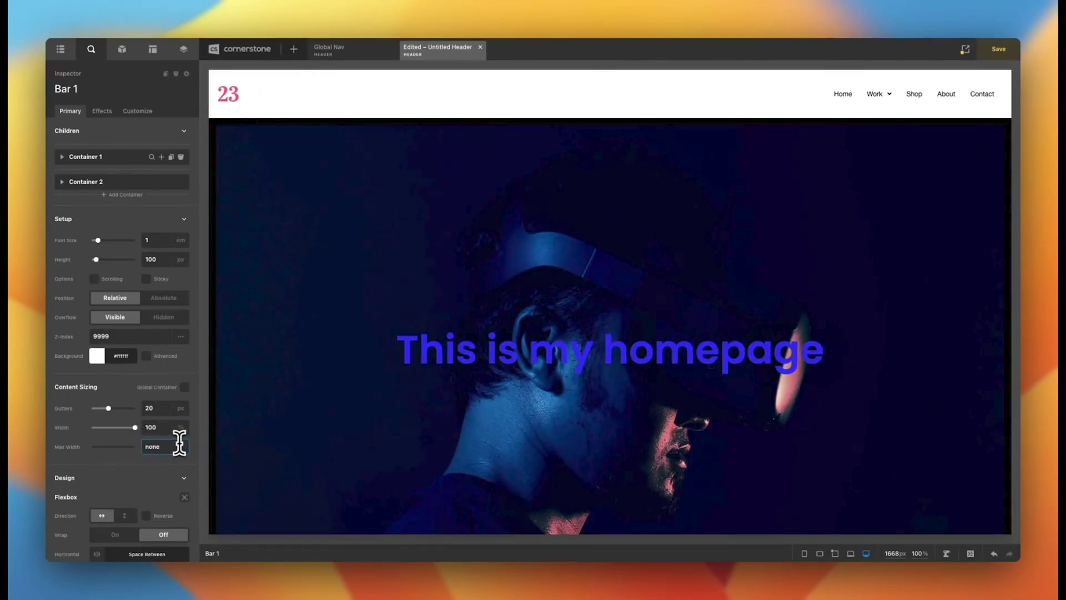
{"action": "double_click", "coordinate": [179, 444]}
{"action": "type", "text": "1200"}
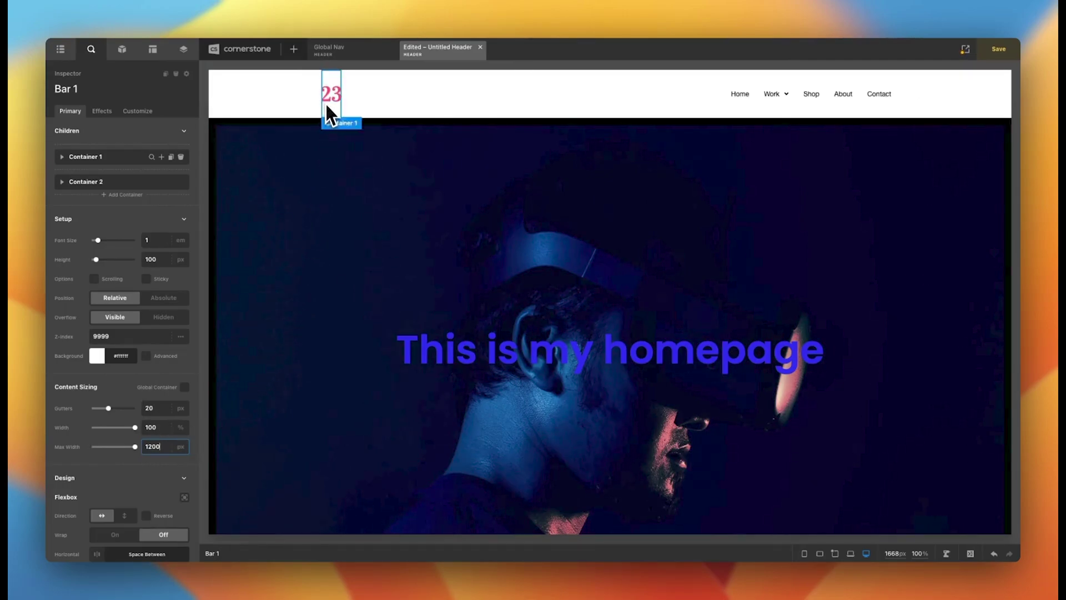
Step: Turn on the Sticky option for Bar 1
{"action": "scroll", "coordinate": [321, 245], "scroll_direction": "down", "scroll_amount": 5}
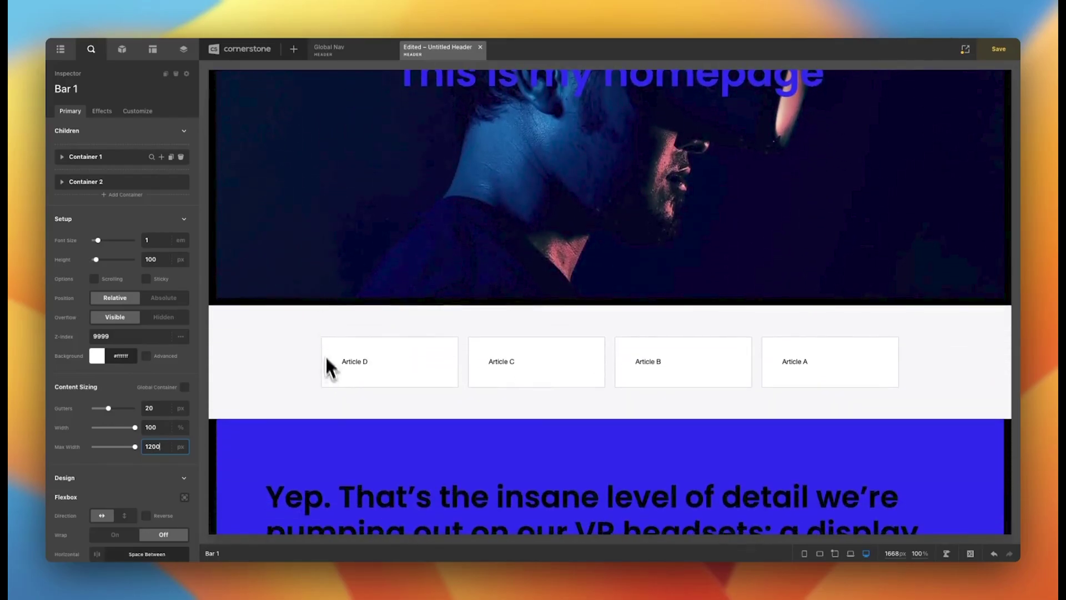
{"action": "scroll", "coordinate": [327, 289], "scroll_direction": "up", "scroll_amount": 4}
{"action": "scroll", "coordinate": [325, 228], "scroll_direction": "up", "scroll_amount": 2}
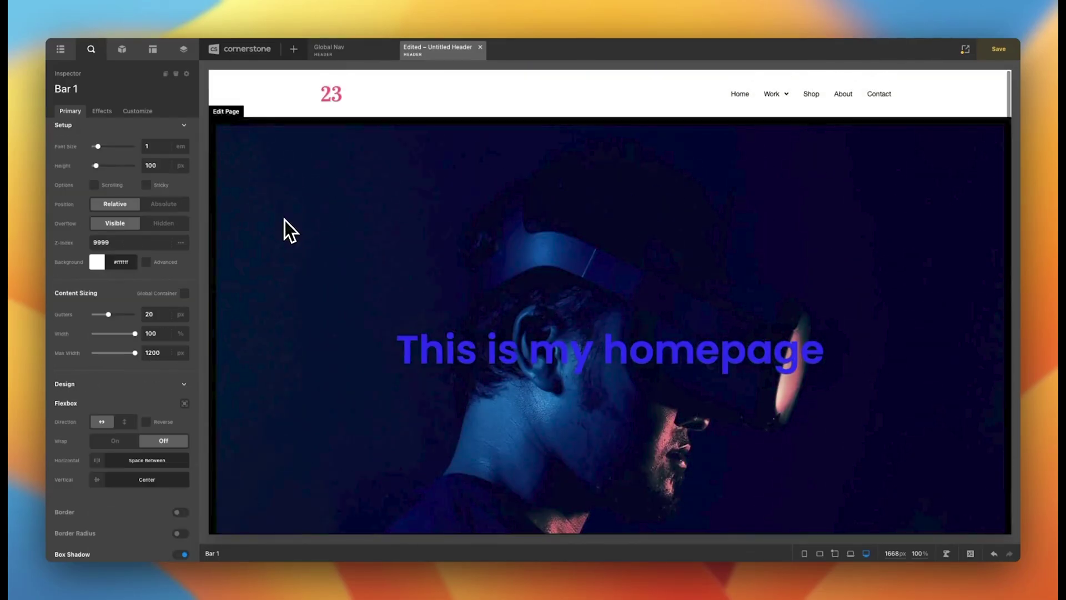
{"action": "scroll", "coordinate": [285, 219], "scroll_direction": "down", "scroll_amount": 7}
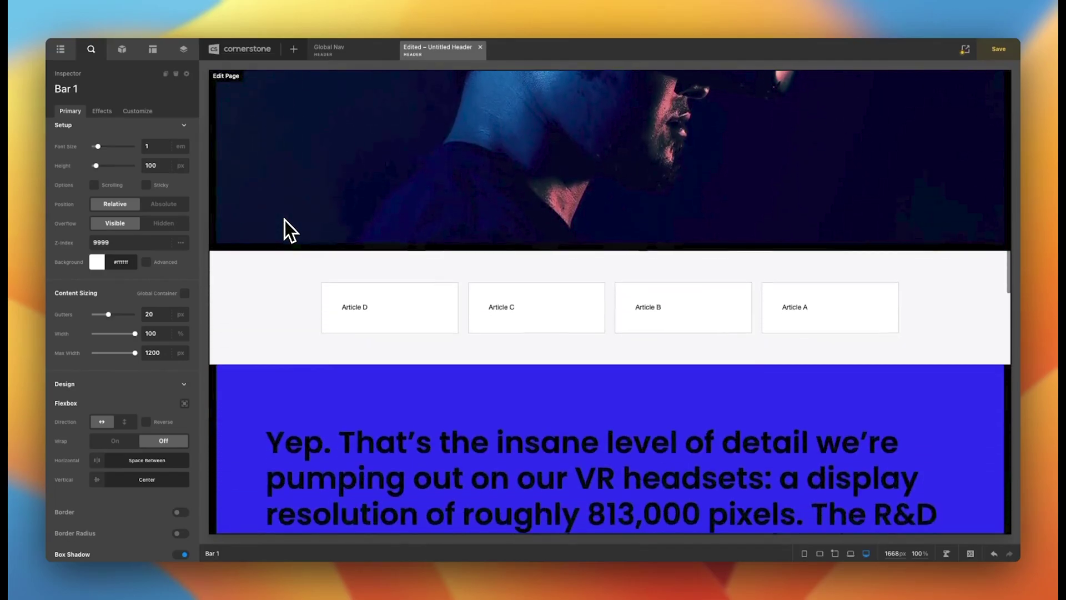
{"action": "scroll", "coordinate": [285, 220], "scroll_direction": "down", "scroll_amount": 5}
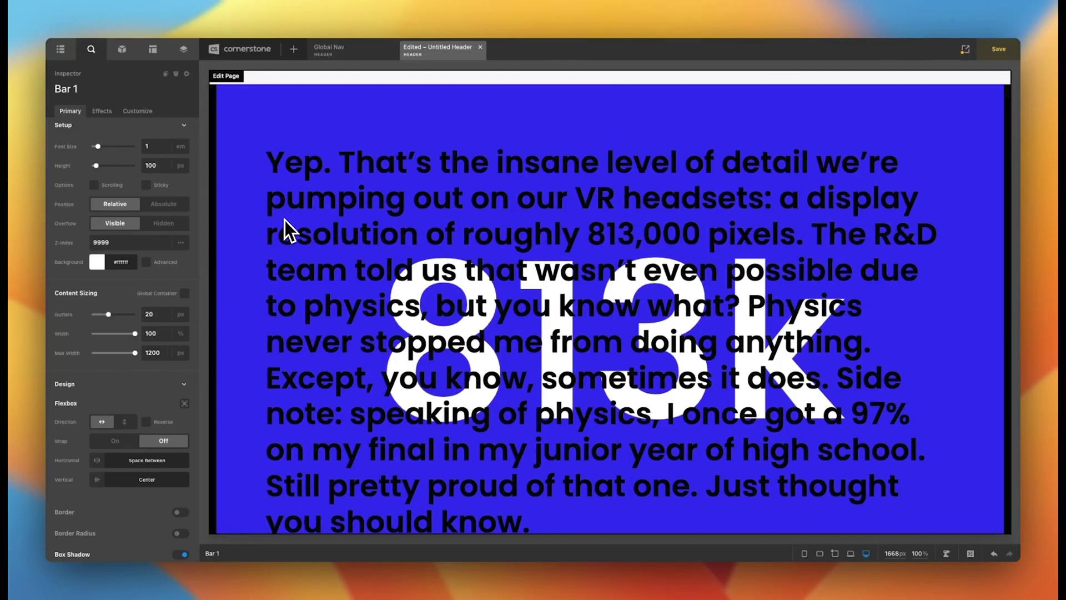
{"action": "scroll", "coordinate": [285, 219], "scroll_direction": "down", "scroll_amount": 3}
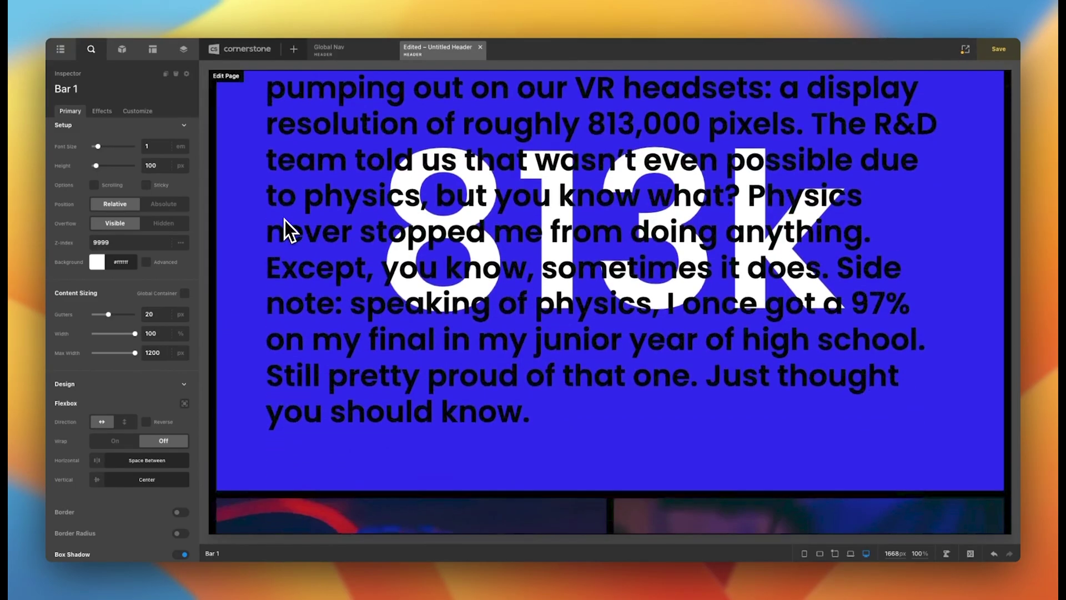
{"action": "scroll", "coordinate": [284, 220], "scroll_direction": "down", "scroll_amount": 1}
{"action": "scroll", "coordinate": [285, 220], "scroll_direction": "up", "scroll_amount": 15}
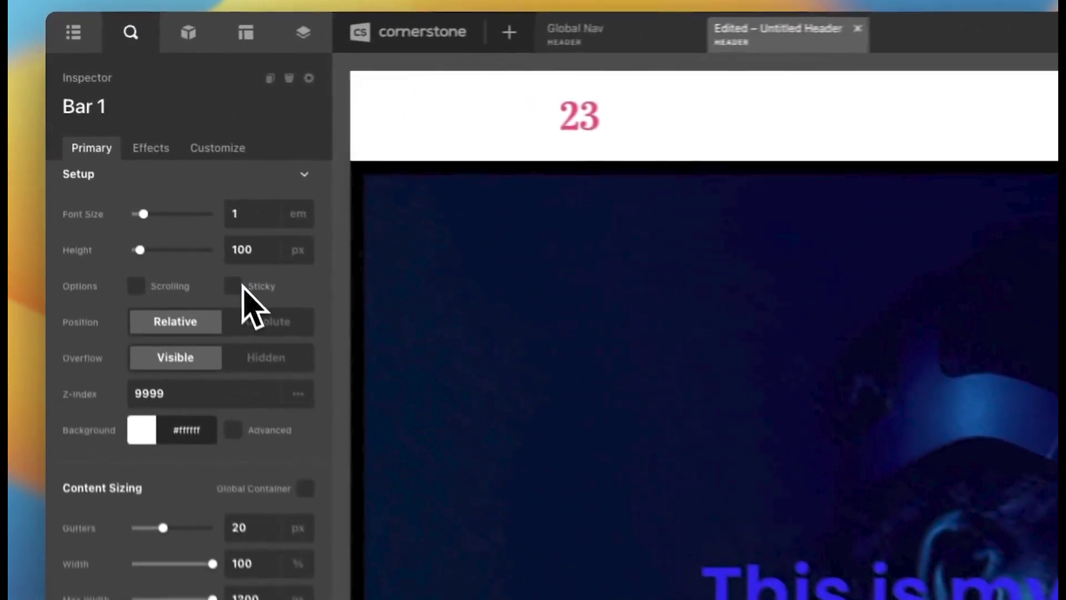
{"action": "left_click", "coordinate": [147, 185]}
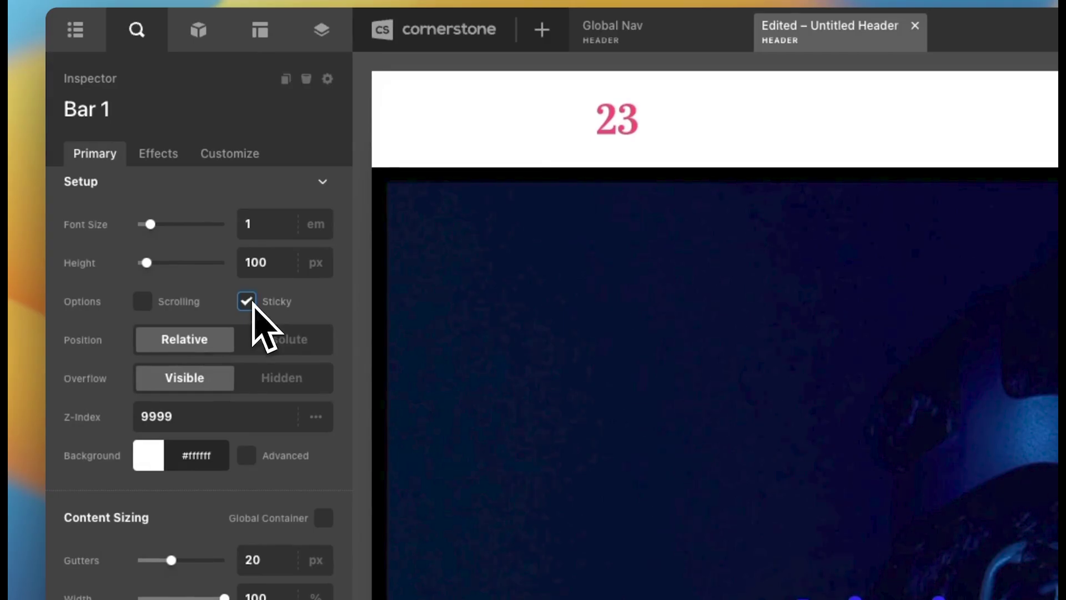
Step: Test a sticky trigger offset of 0.5 by scrolling, then reset it to 0
{"action": "left_click", "coordinate": [244, 322]}
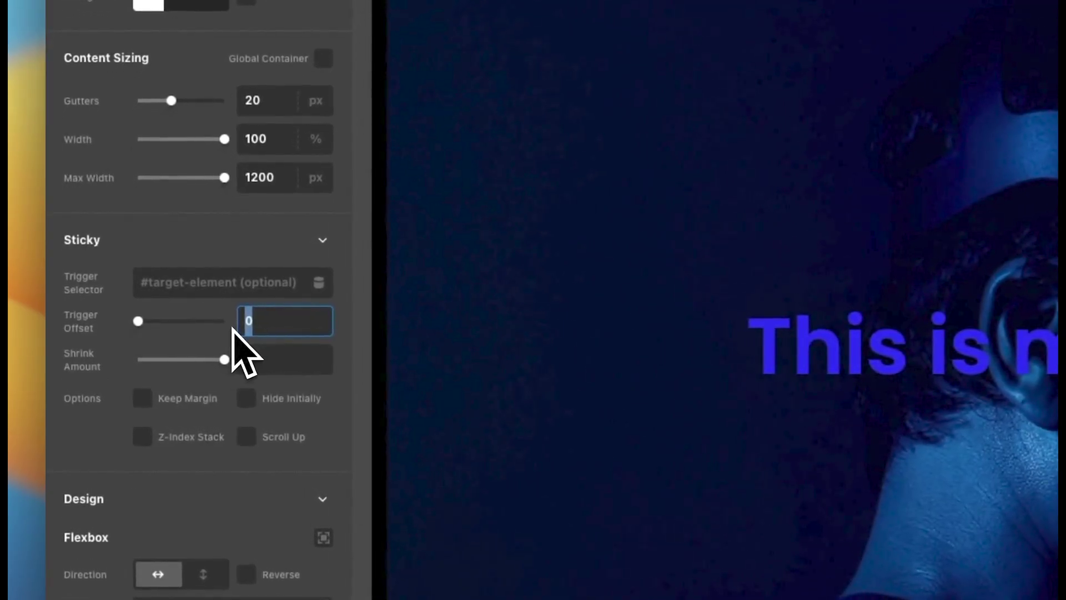
{"action": "left_click", "coordinate": [268, 327]}
{"action": "type", "text": ".5"}
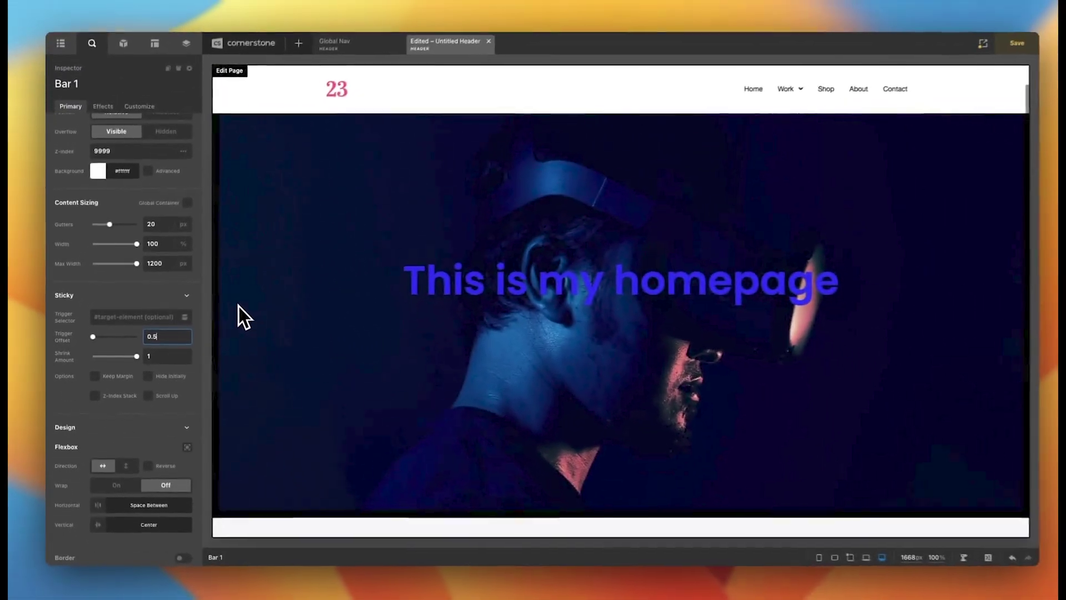
{"action": "scroll", "coordinate": [235, 308], "scroll_direction": "down", "scroll_amount": 15}
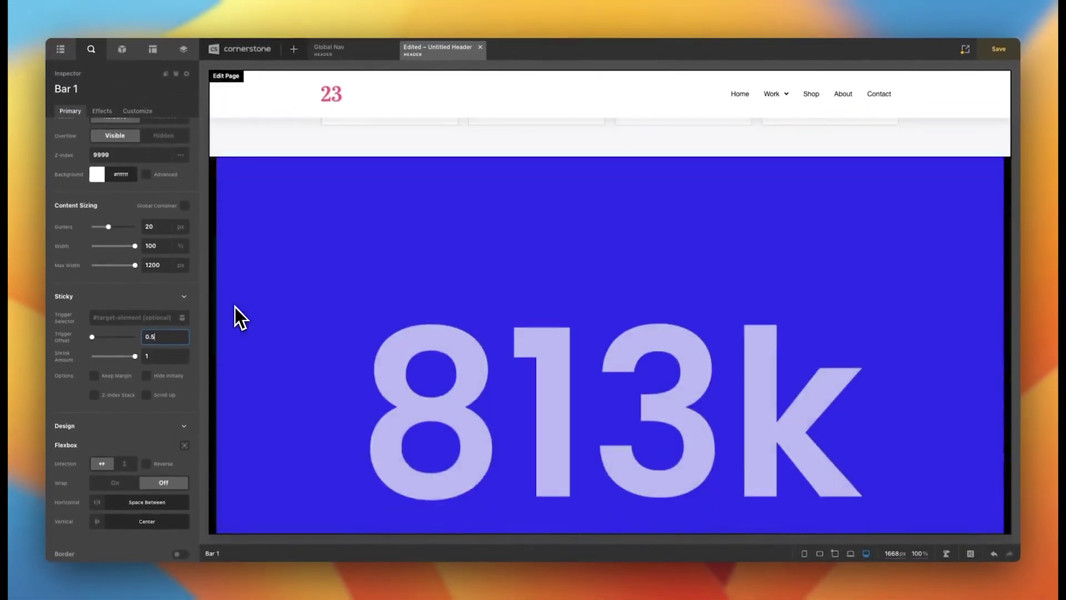
{"action": "scroll", "coordinate": [235, 308], "scroll_direction": "down", "scroll_amount": 5}
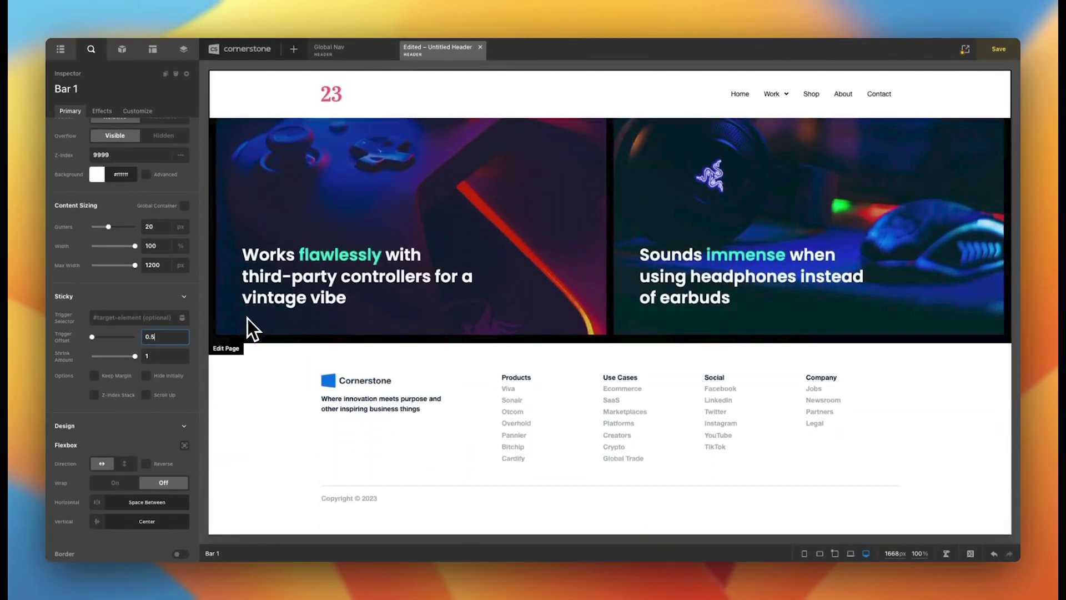
{"action": "key", "text": "BackSpace"}
{"action": "key", "text": "BackSpace"}
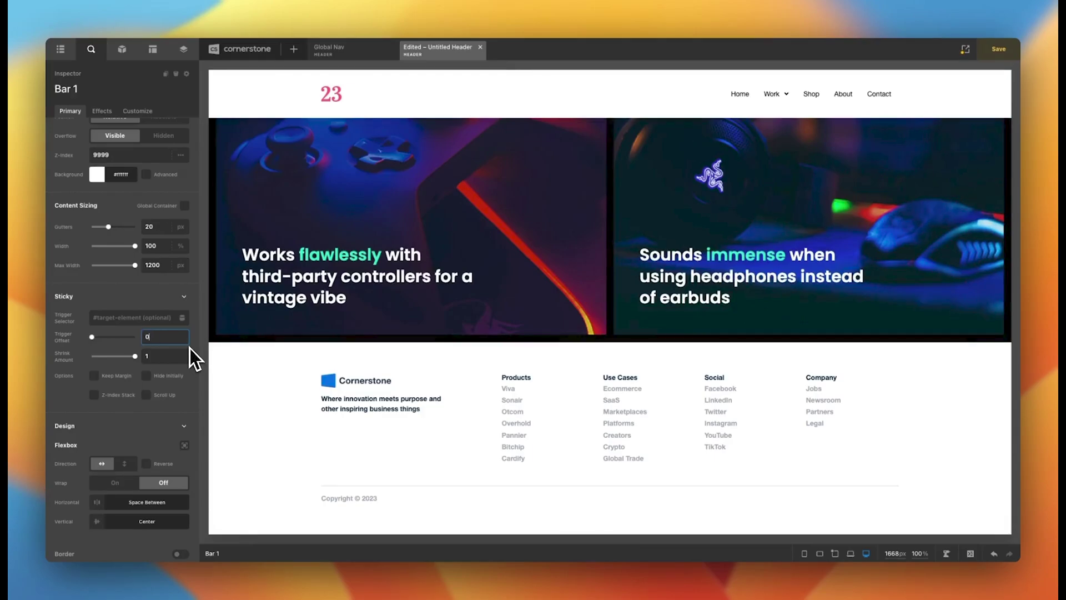
{"action": "scroll", "coordinate": [345, 343], "scroll_direction": "up", "scroll_amount": 20}
{"action": "scroll", "coordinate": [365, 332], "scroll_direction": "down", "scroll_amount": 5}
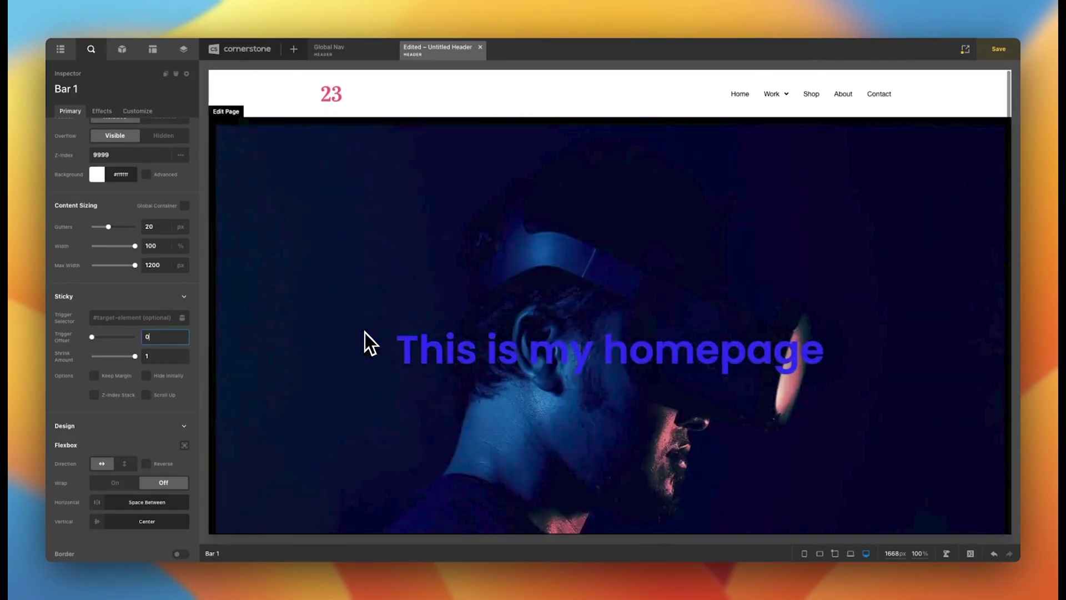
{"action": "key", "text": "super+s"}
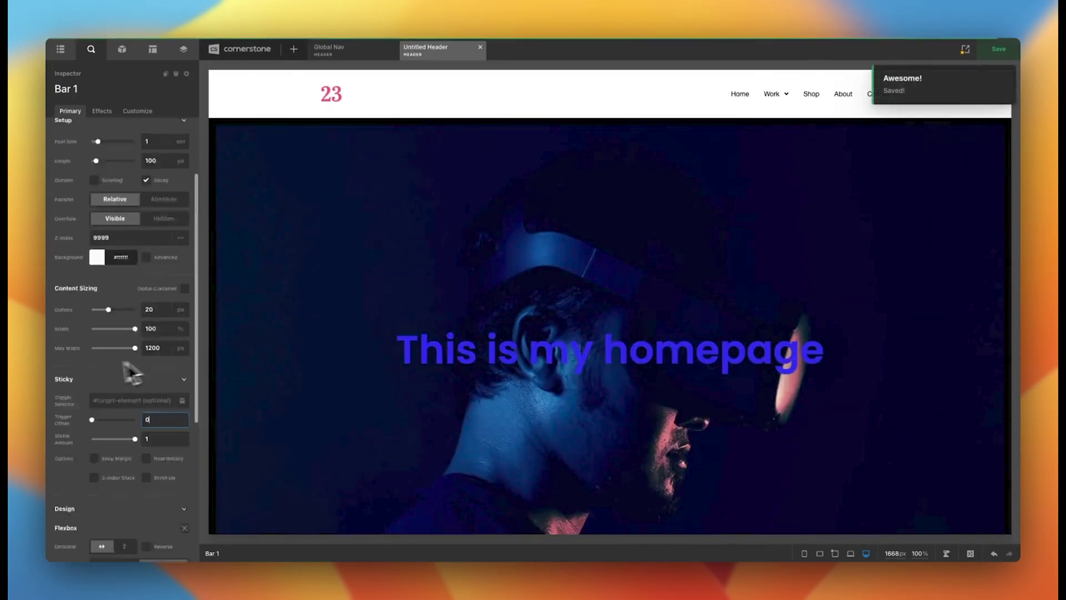
{"action": "scroll", "coordinate": [126, 373], "scroll_direction": "down", "scroll_amount": 3}
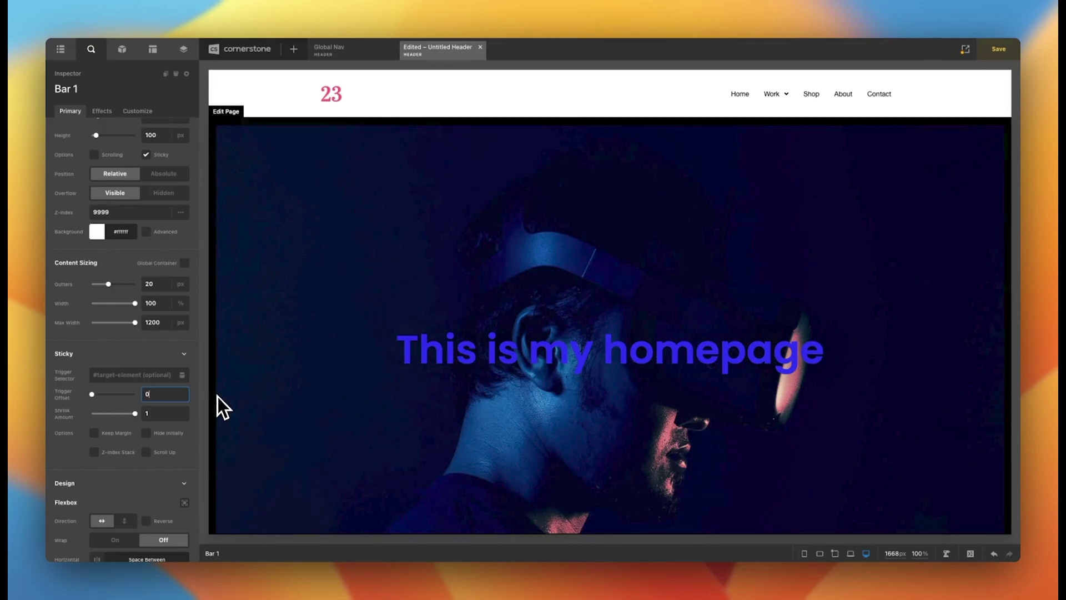
{"action": "left_click", "coordinate": [147, 451]}
{"action": "scroll", "coordinate": [361, 318], "scroll_direction": "down", "scroll_amount": 3}
{"action": "scroll", "coordinate": [361, 317], "scroll_direction": "down", "scroll_amount": 5}
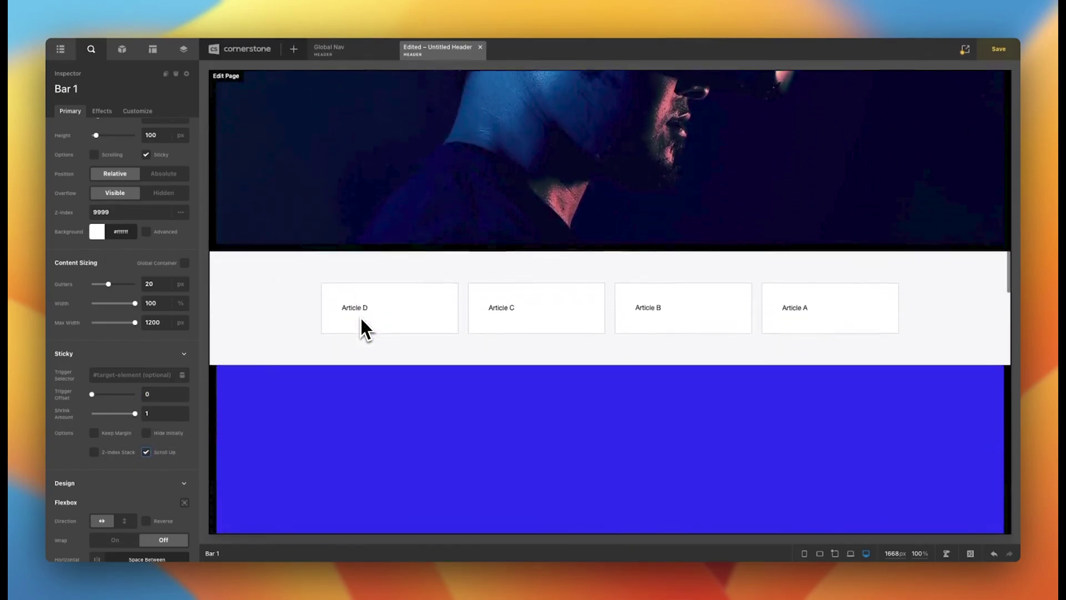
{"action": "scroll", "coordinate": [361, 318], "scroll_direction": "down", "scroll_amount": 10}
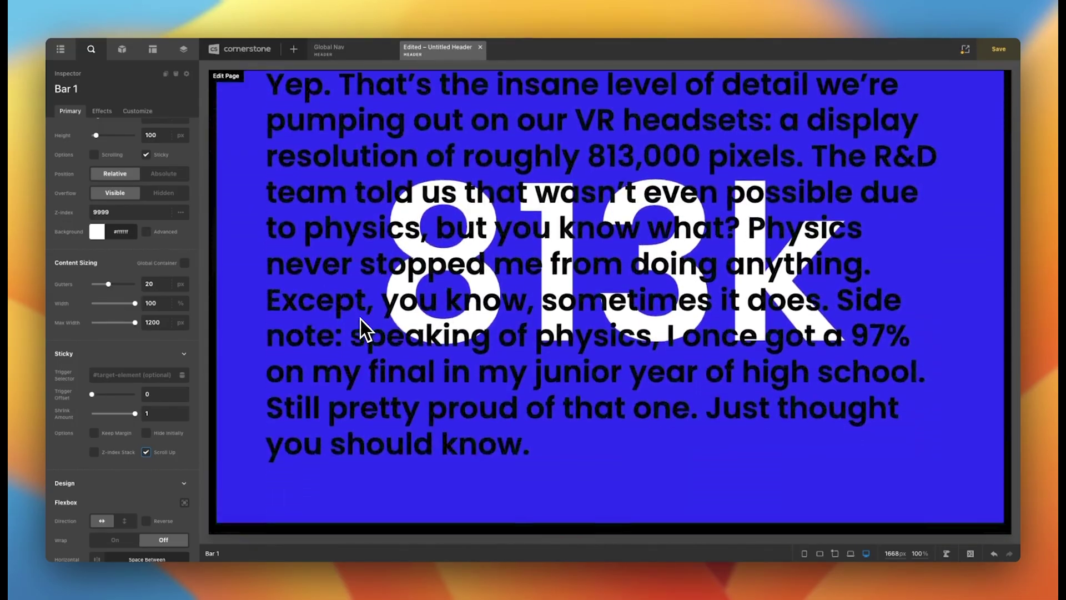
{"action": "scroll", "coordinate": [361, 319], "scroll_direction": "down", "scroll_amount": 2}
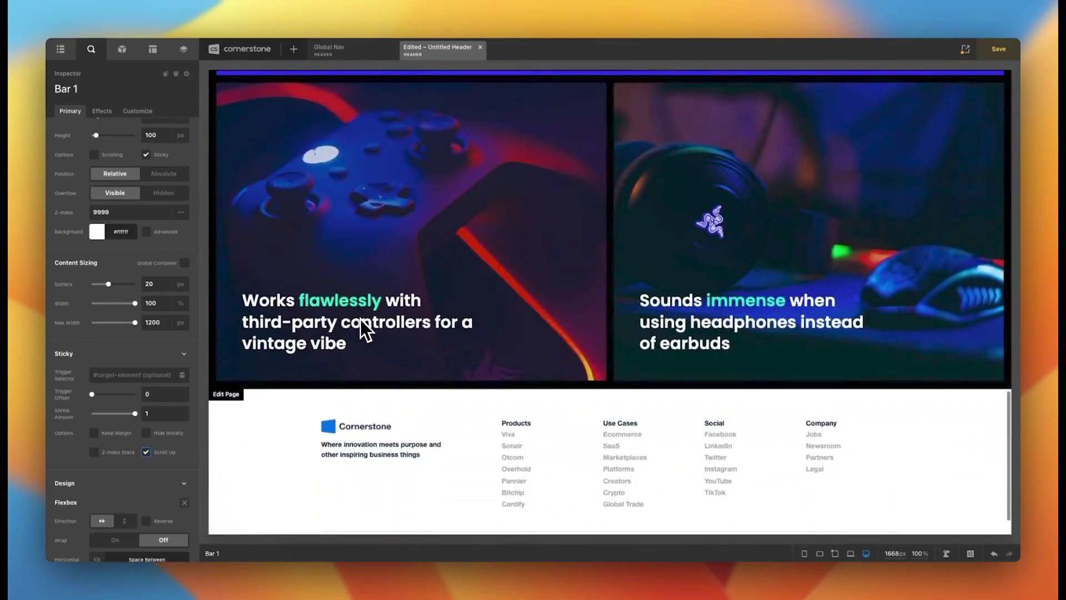
{"action": "scroll", "coordinate": [361, 319], "scroll_direction": "up", "scroll_amount": 3}
{"action": "scroll", "coordinate": [361, 319], "scroll_direction": "up", "scroll_amount": 8}
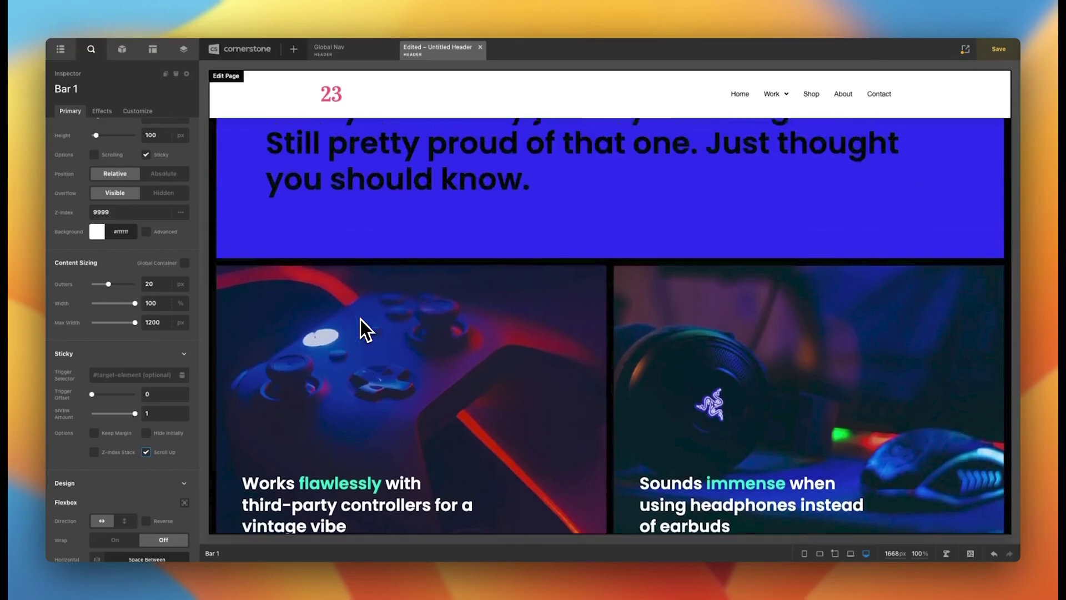
{"action": "scroll", "coordinate": [361, 319], "scroll_direction": "up", "scroll_amount": 8}
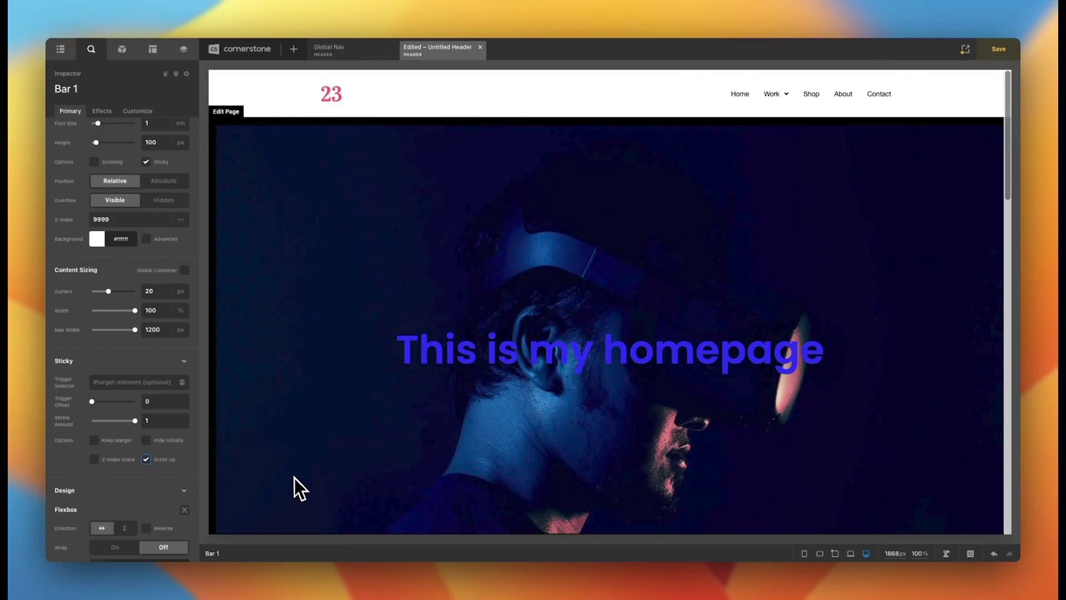
Step: Uncheck Scroll Up in Bar 1's Sticky options
{"action": "scroll", "coordinate": [130, 332], "scroll_direction": "down", "scroll_amount": 6}
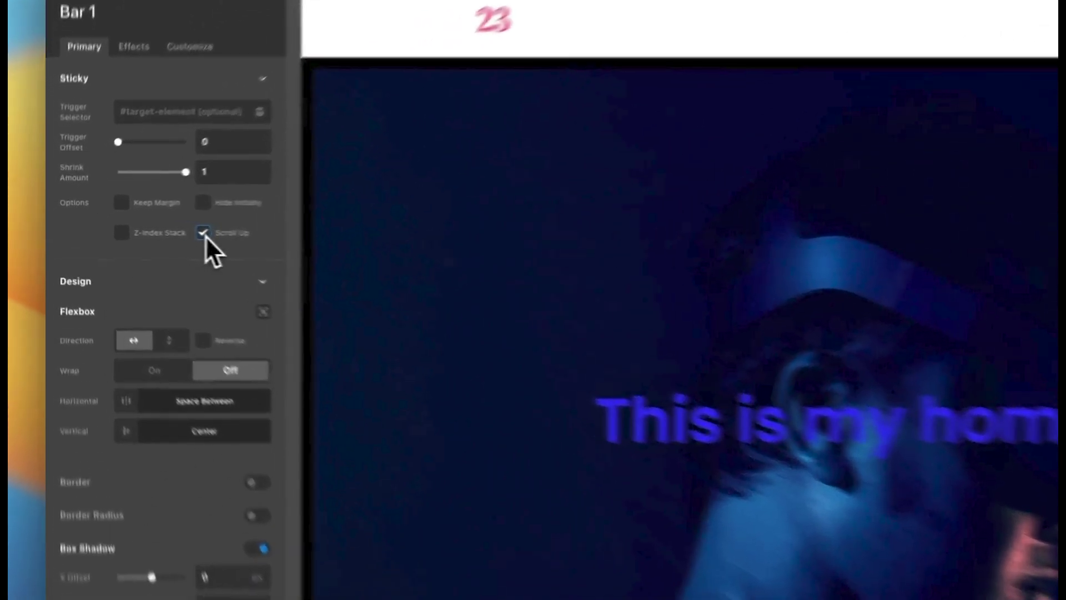
{"action": "left_click", "coordinate": [146, 229]}
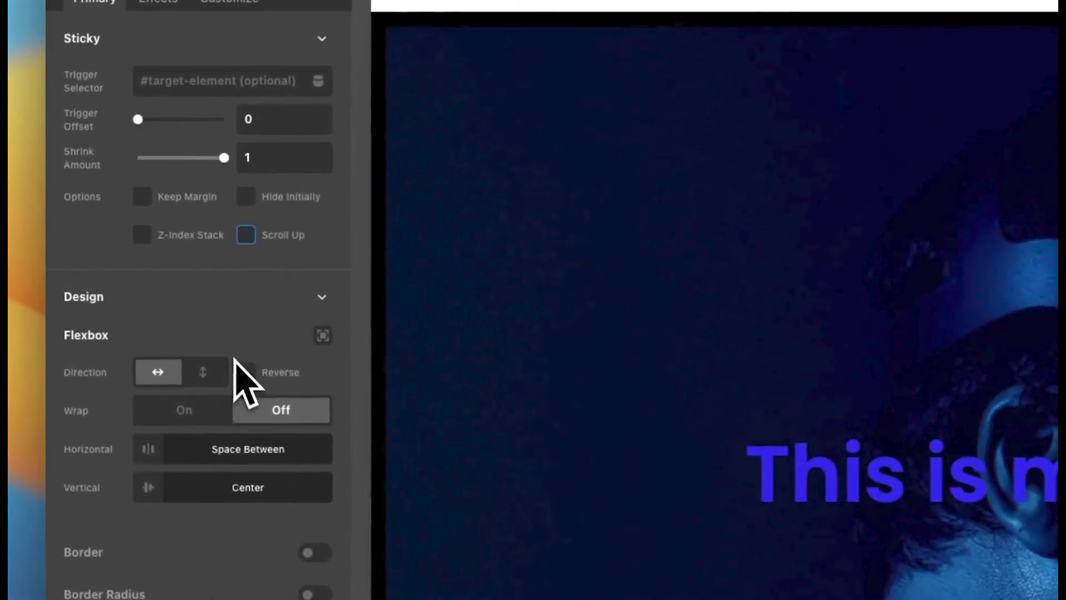
{"action": "scroll", "coordinate": [267, 392], "scroll_direction": "up", "scroll_amount": 3}
Step: Change the sticky trigger offset from 0 to 1
{"action": "left_click", "coordinate": [257, 230]}
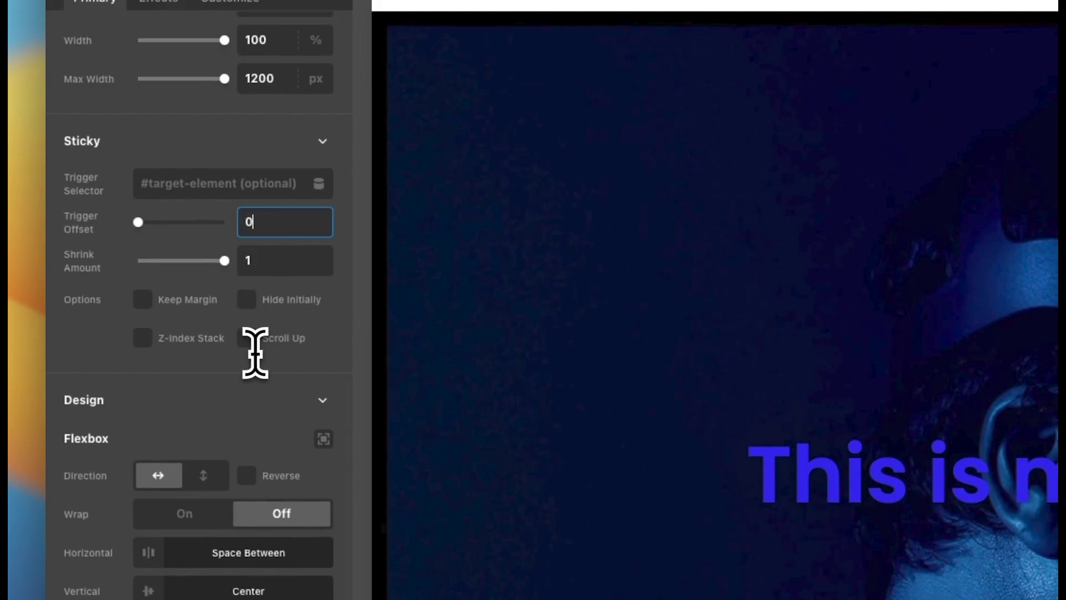
{"action": "key", "text": "super+a"}
{"action": "type", "text": "1"}
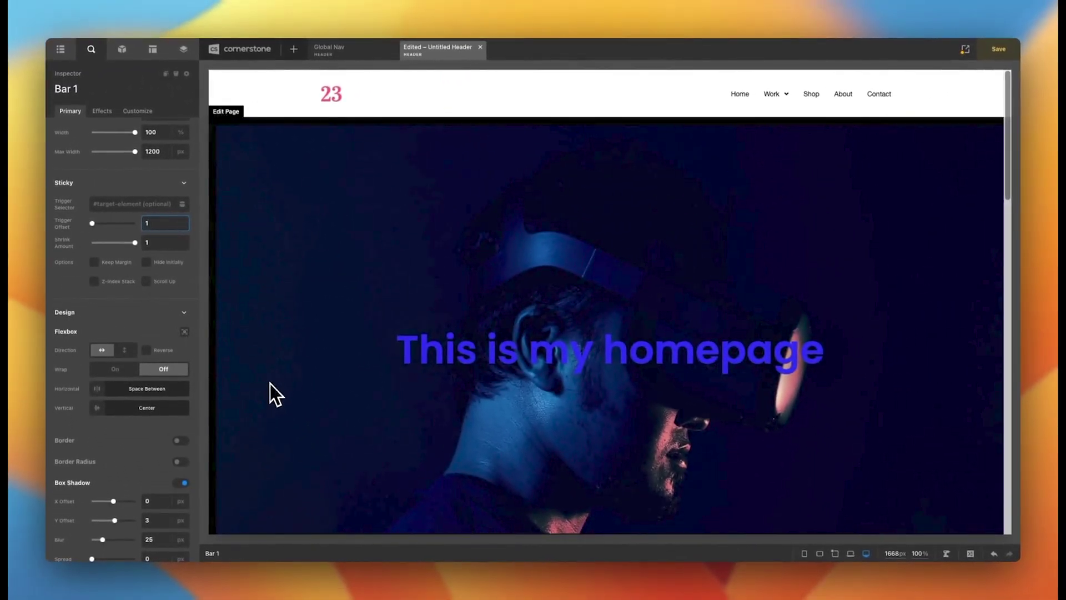
Step: Paste a .x-bar-is-sticky.x-bar-fixed rule with background-color: pink !important into Header CSS
{"action": "left_click", "coordinate": [970, 554]}
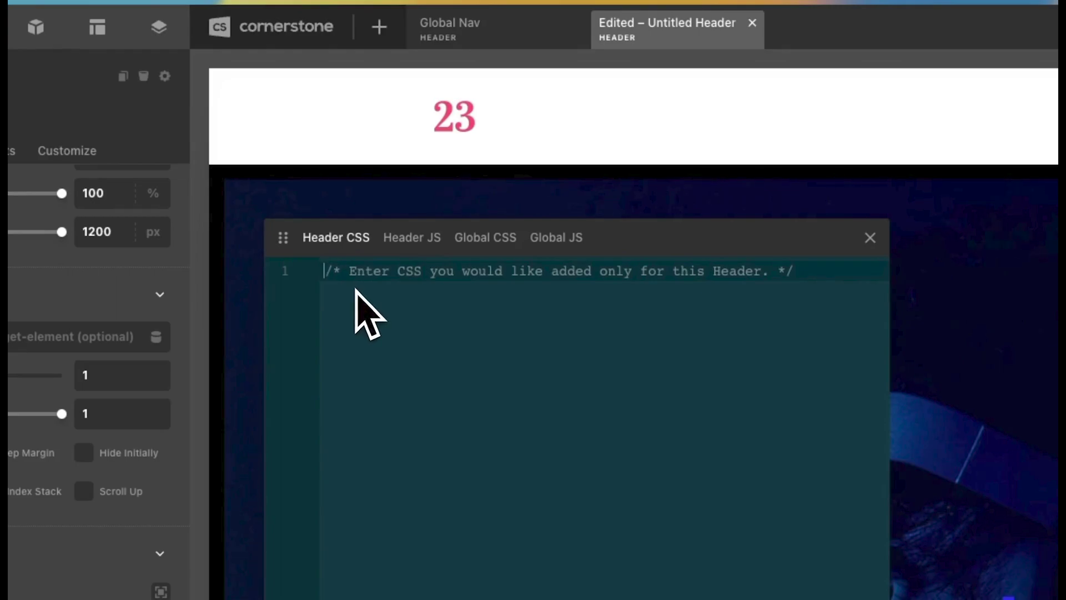
{"action": "key", "text": "ctrl+v"}
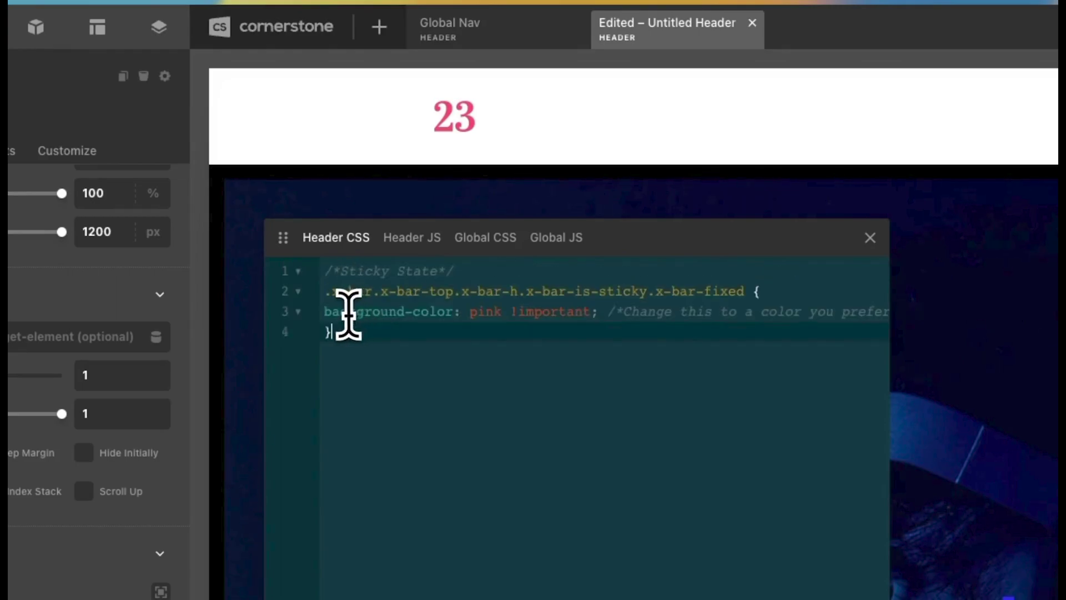
{"action": "left_click", "coordinate": [322, 292]}
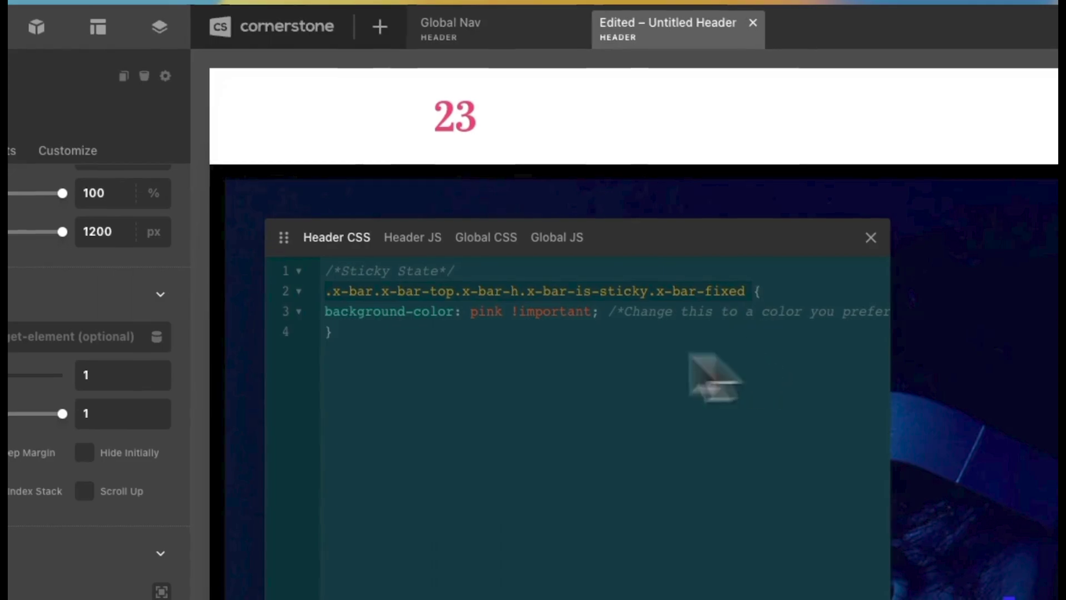
{"action": "scroll", "coordinate": [67, 389], "scroll_direction": "up", "scroll_amount": 8}
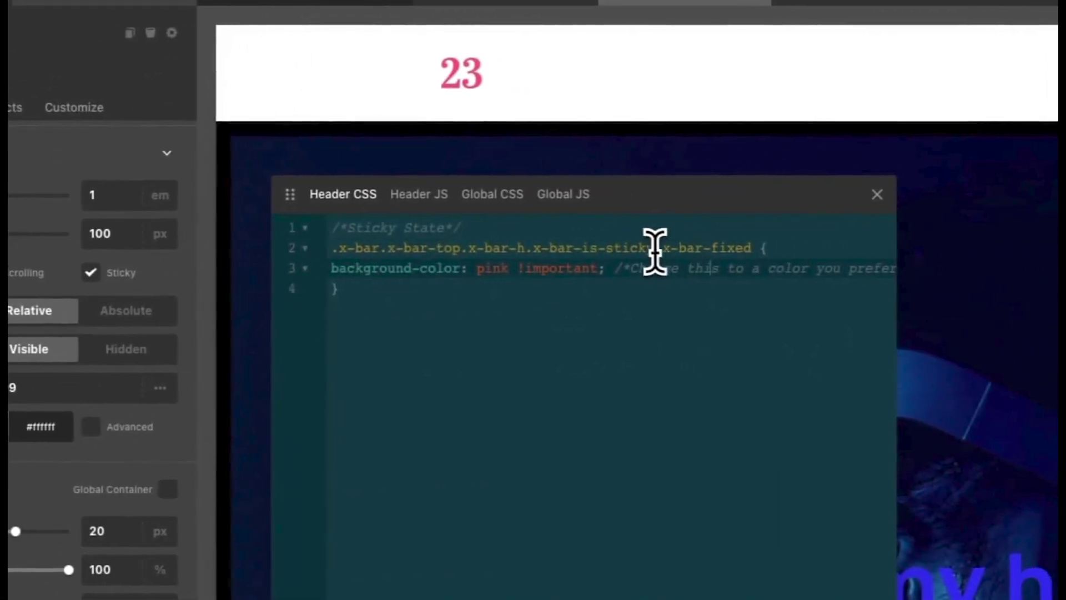
{"action": "left_click_drag", "start_coordinate": [810, 253], "coordinate": [901, 254]}
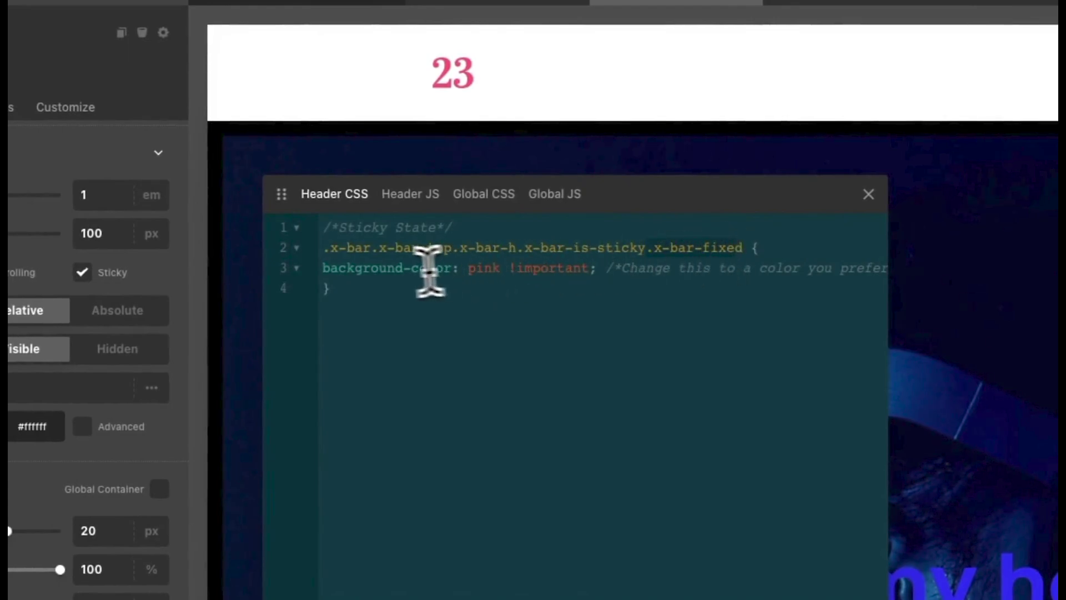
{"action": "left_click", "coordinate": [333, 269]}
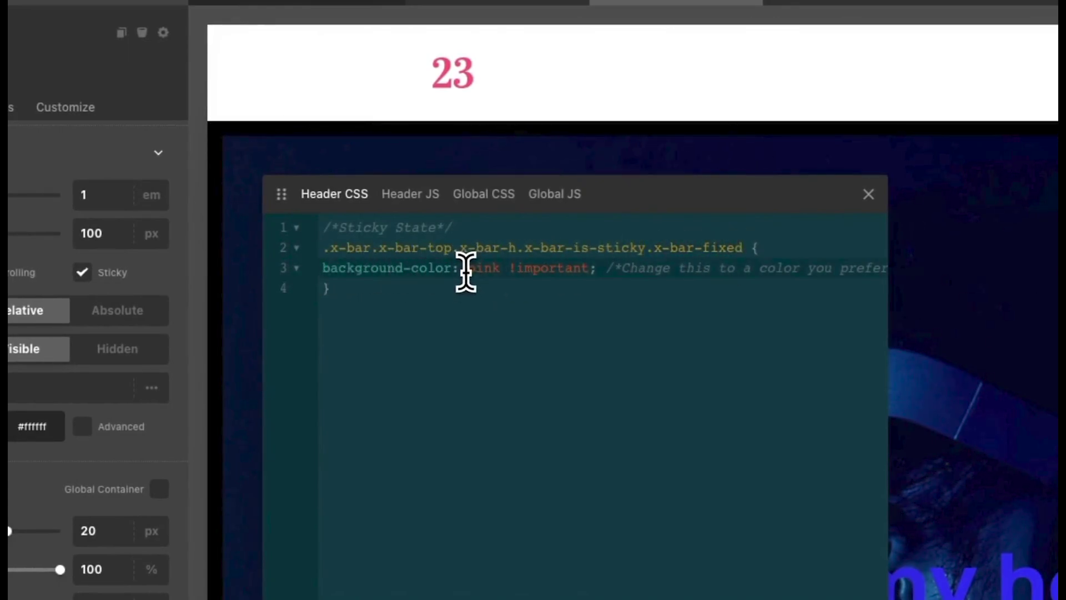
{"action": "left_click_drag", "start_coordinate": [468, 269], "coordinate": [588, 270]}
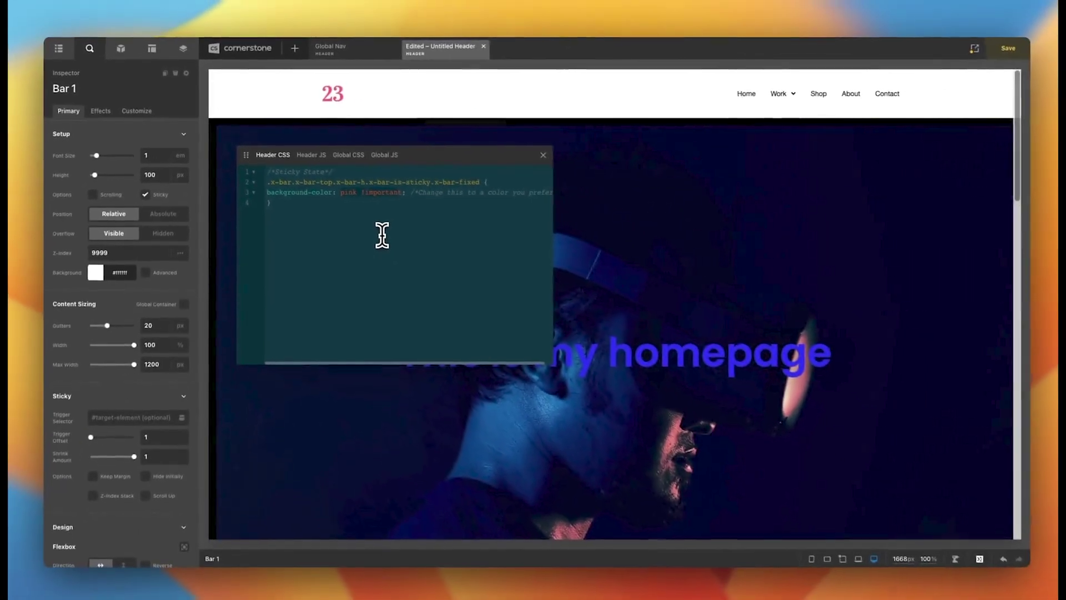
{"action": "left_click", "coordinate": [776, 95]}
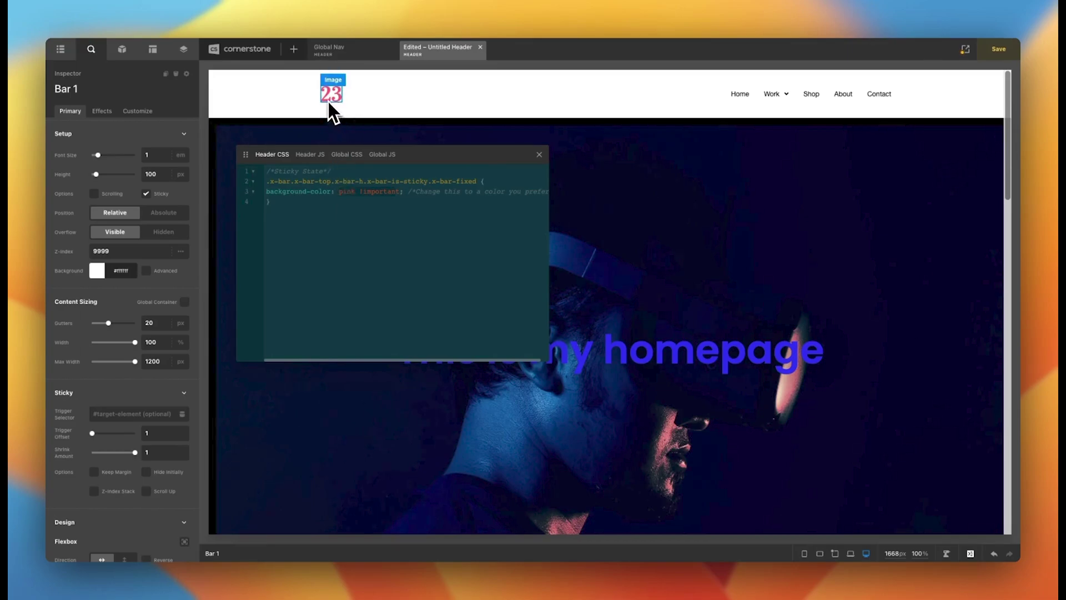
{"action": "left_click", "coordinate": [361, 201]}
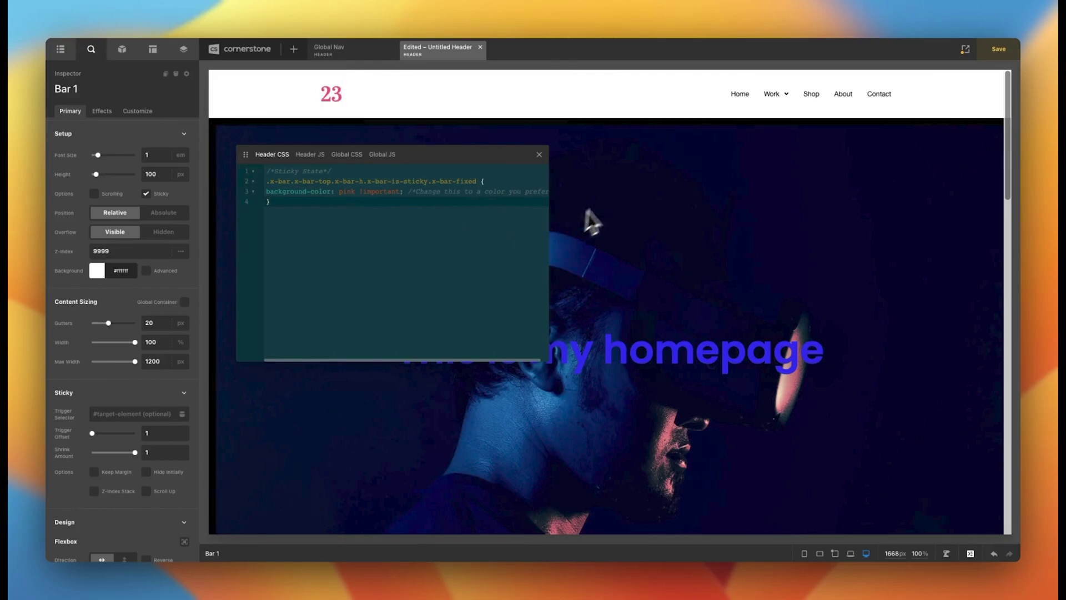
{"action": "scroll", "coordinate": [611, 189], "scroll_direction": "down", "scroll_amount": 2}
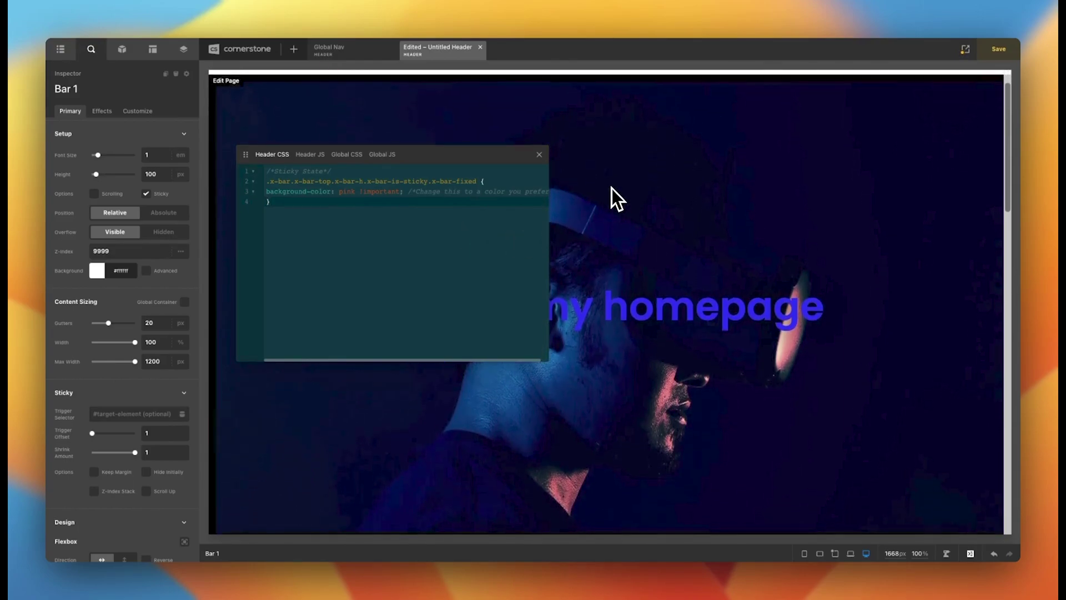
{"action": "scroll", "coordinate": [611, 188], "scroll_direction": "down", "scroll_amount": 3}
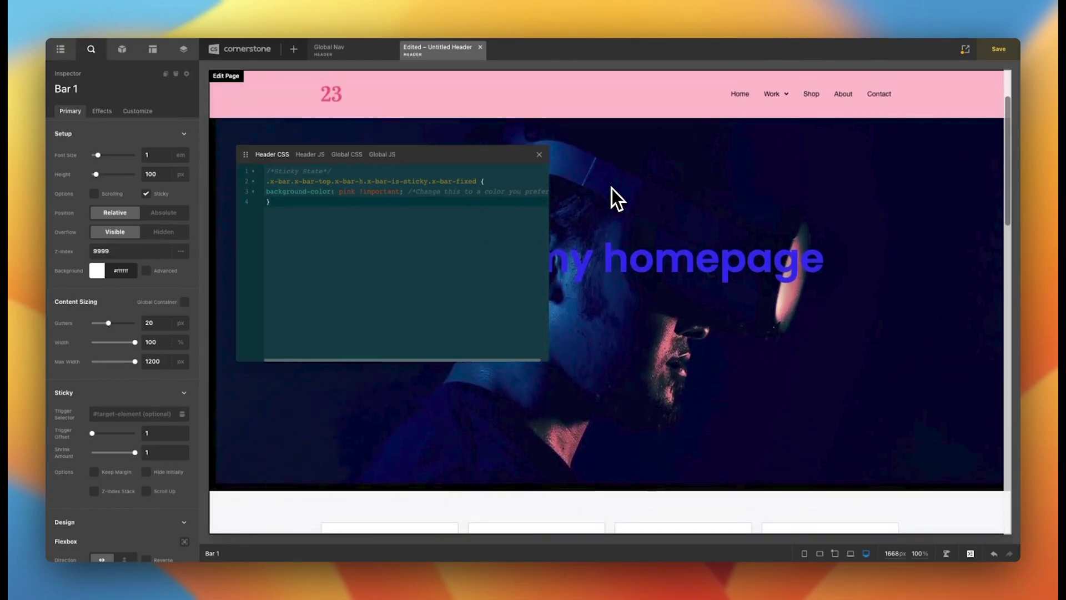
{"action": "scroll", "coordinate": [611, 188], "scroll_direction": "down", "scroll_amount": 5}
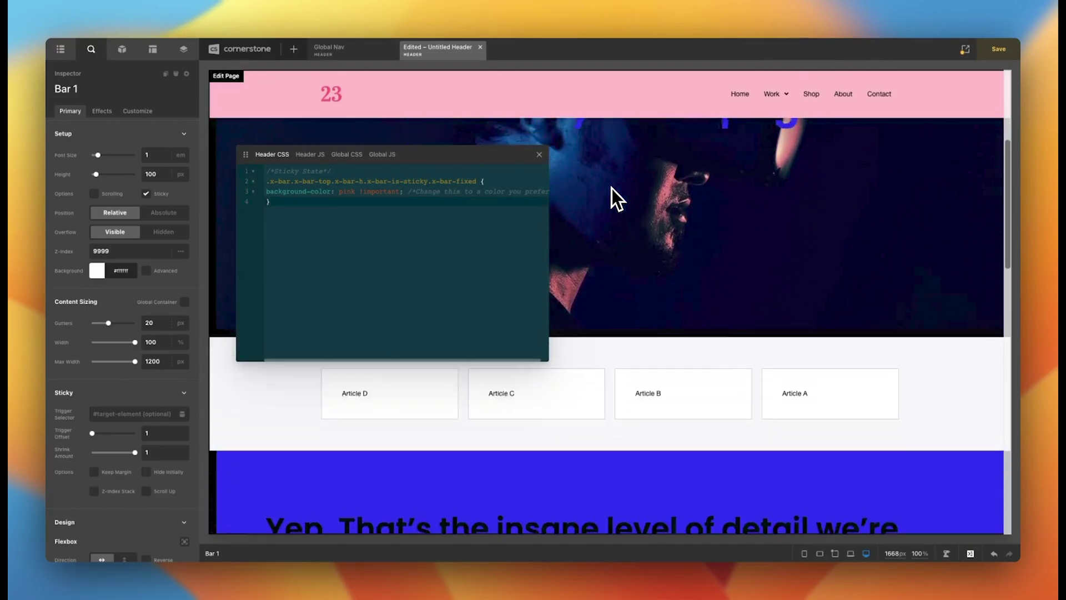
Step: Replace pink with green in the sticky CSS rule and scroll to check the green header
{"action": "double_click", "coordinate": [344, 191]}
{"action": "type", "text": "green"}
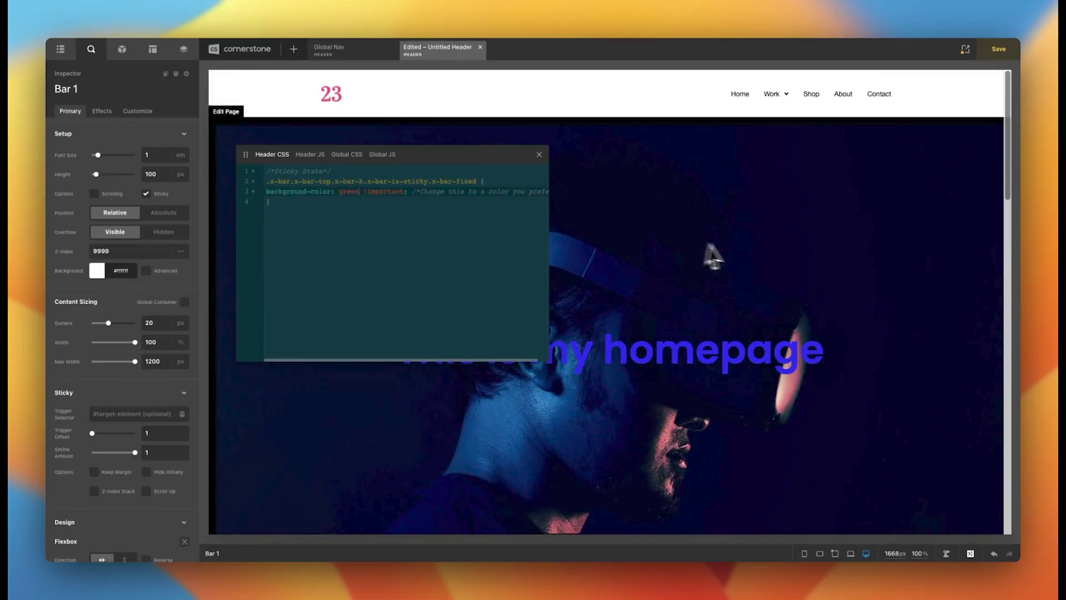
{"action": "scroll", "coordinate": [745, 249], "scroll_direction": "down", "scroll_amount": 4}
{"action": "scroll", "coordinate": [744, 249], "scroll_direction": "down", "scroll_amount": 4}
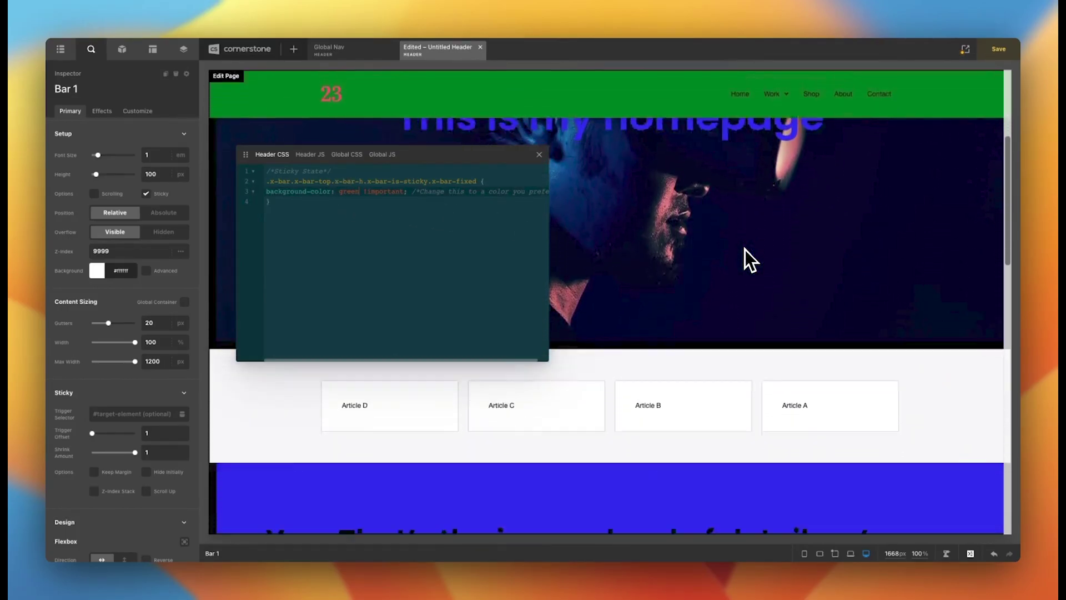